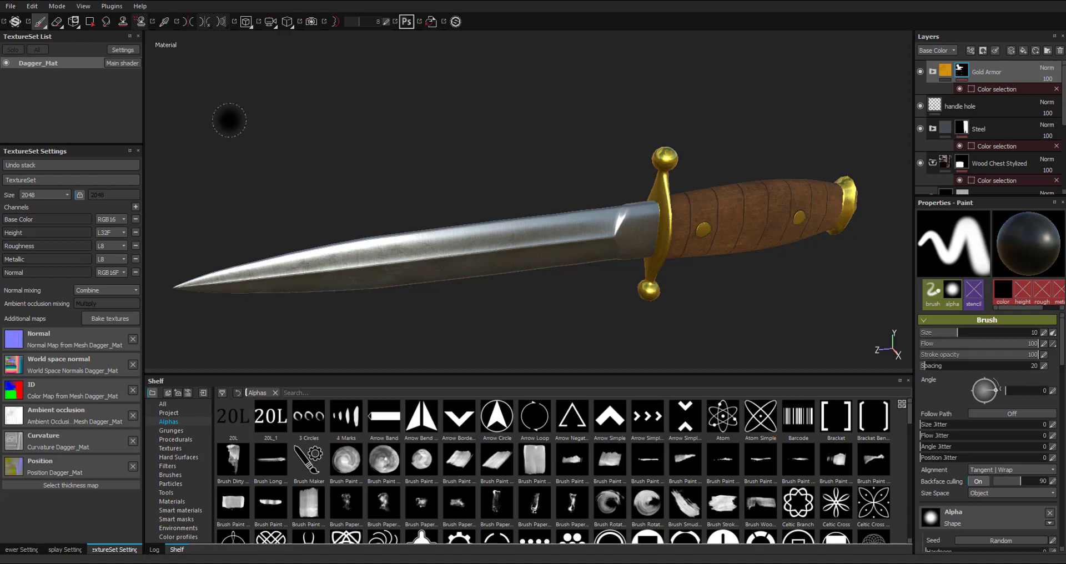
Open Export Textures, confirm the Sketchfab config, and expand Dagger_Mat's five 2048x2048 jpeg maps
{"action": "left_click", "coordinate": [11, 6]}
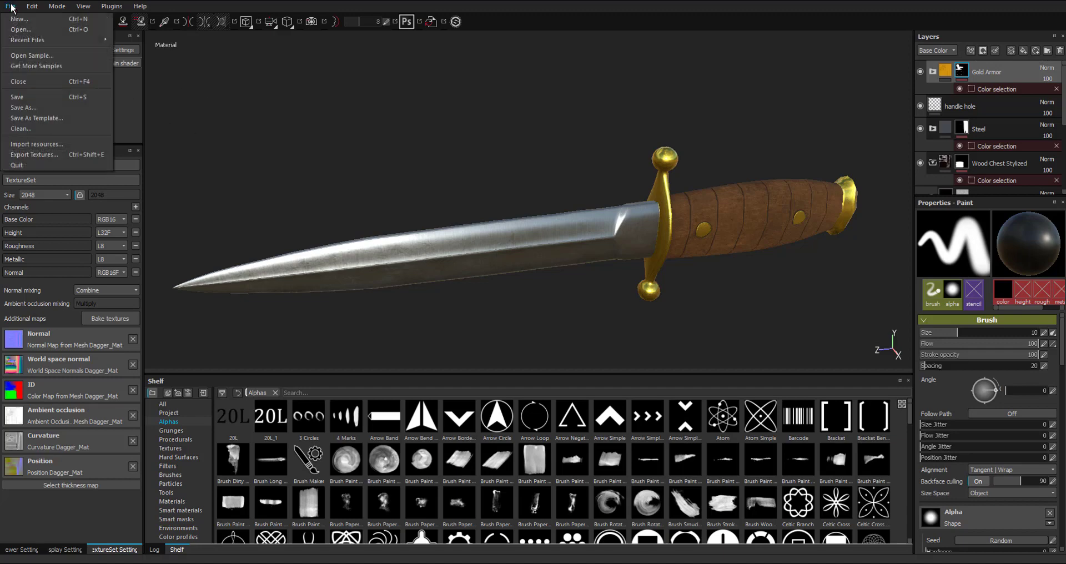
{"action": "left_click", "coordinate": [67, 153]}
{"action": "left_click_drag", "start_coordinate": [443, 98], "coordinate": [412, 83]}
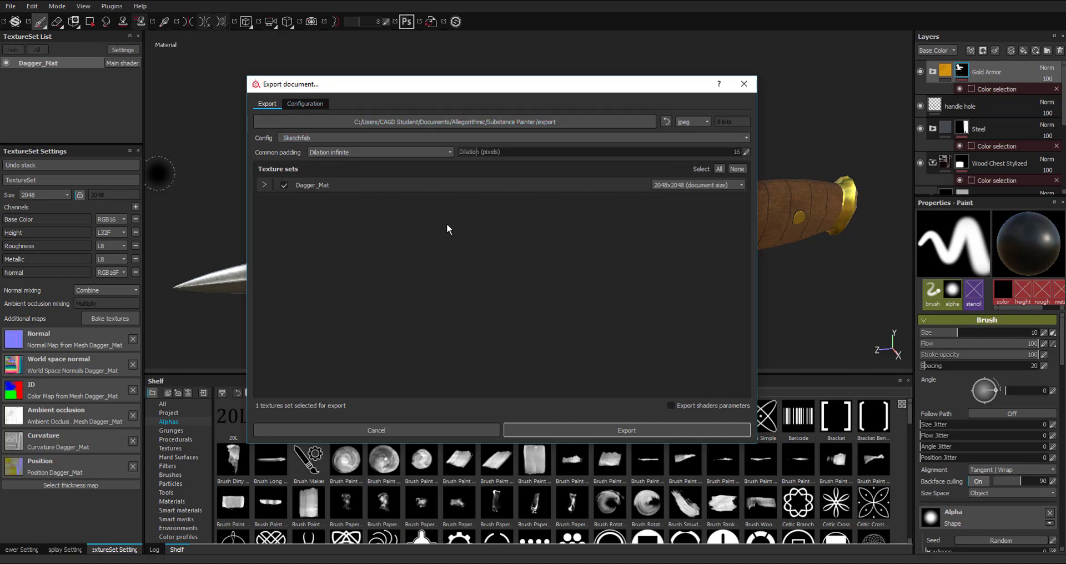
{"action": "left_click", "coordinate": [508, 138]}
{"action": "left_click", "coordinate": [263, 185]}
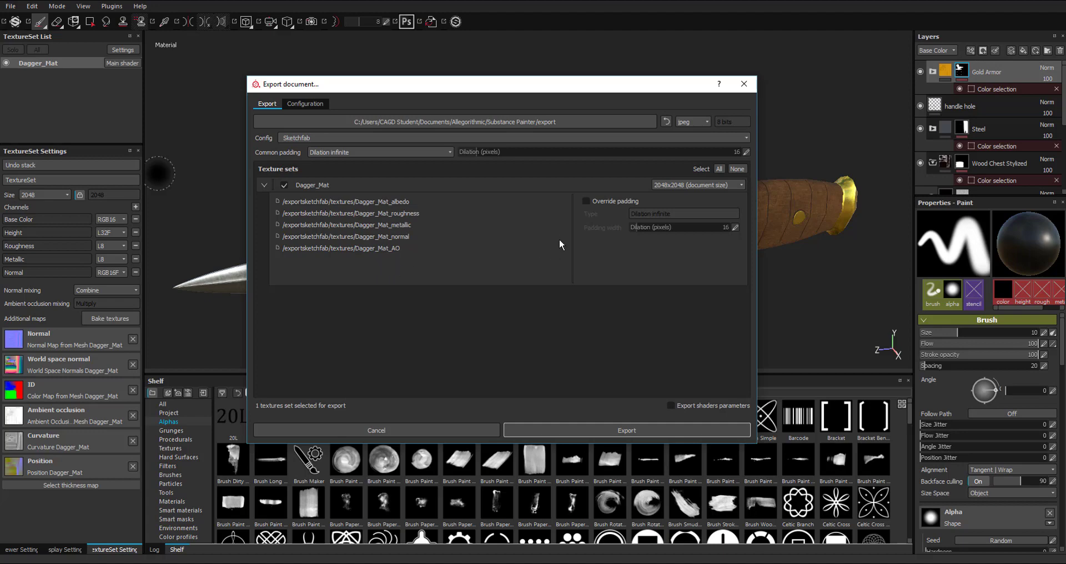
Uncheck Override padding for Dagger_Mat so it uses the common infinite dilation
{"action": "left_click", "coordinate": [587, 201]}
{"action": "left_click", "coordinate": [294, 139]}
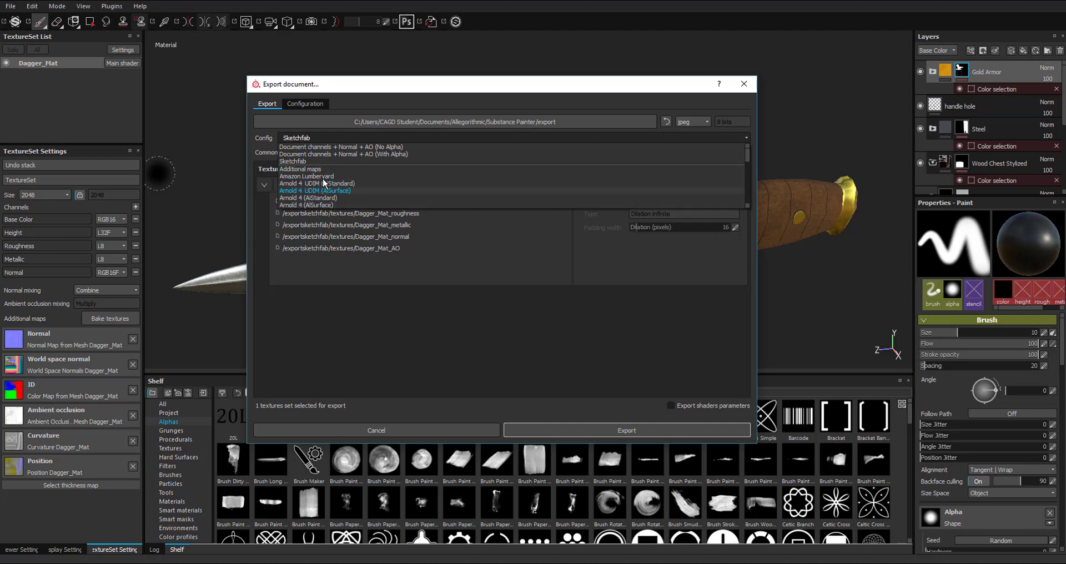
{"action": "mouse_move", "coordinate": [747, 155]}
{"action": "left_mouse_down"}
{"action": "mouse_move", "coordinate": [751, 201]}
{"action": "mouse_move", "coordinate": [766, 127]}
{"action": "left_mouse_up"}
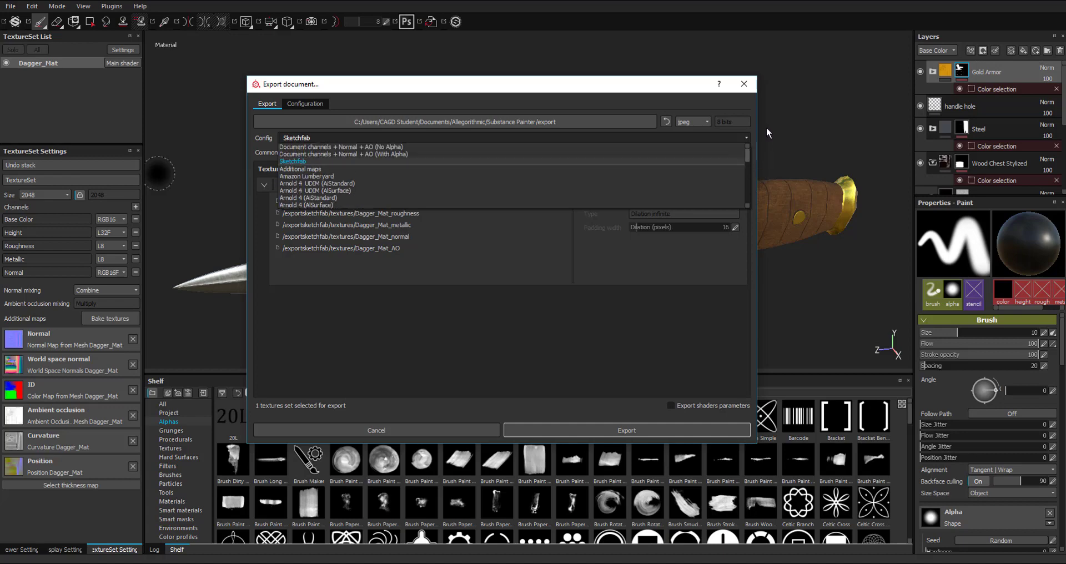
{"action": "left_click", "coordinate": [302, 161]}
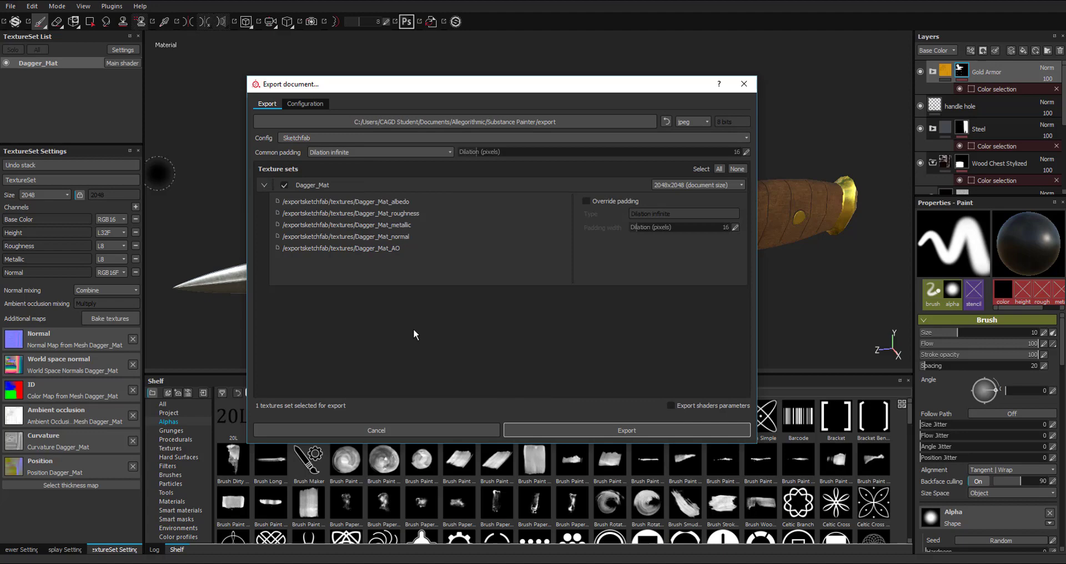
Export the textures and enter title 'Dagger' and description 'CAGD 330' for the Sketchfab upload
{"action": "left_click", "coordinate": [615, 429]}
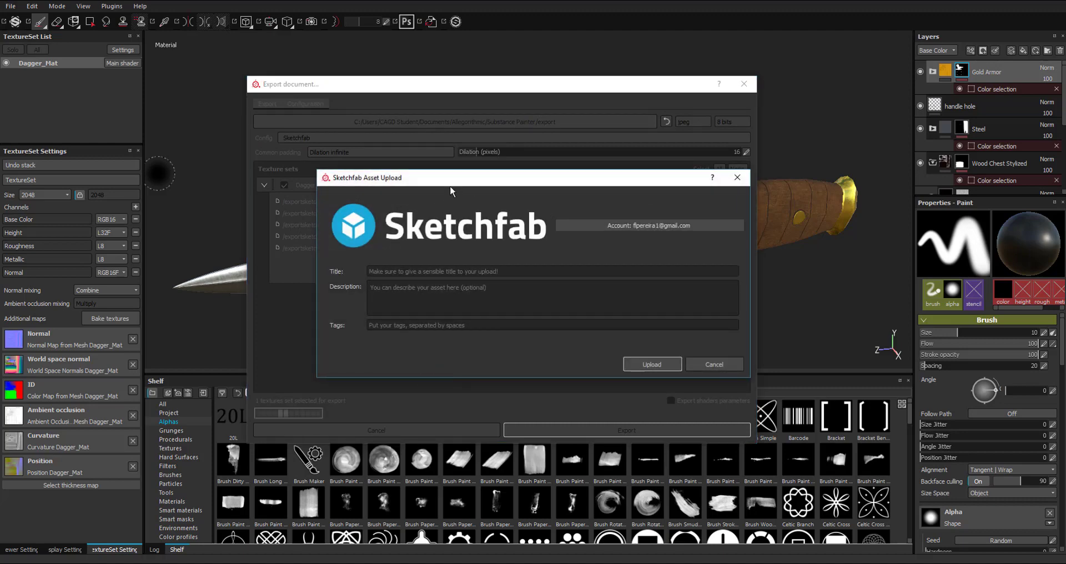
{"action": "left_click_drag", "start_coordinate": [451, 184], "coordinate": [443, 174]}
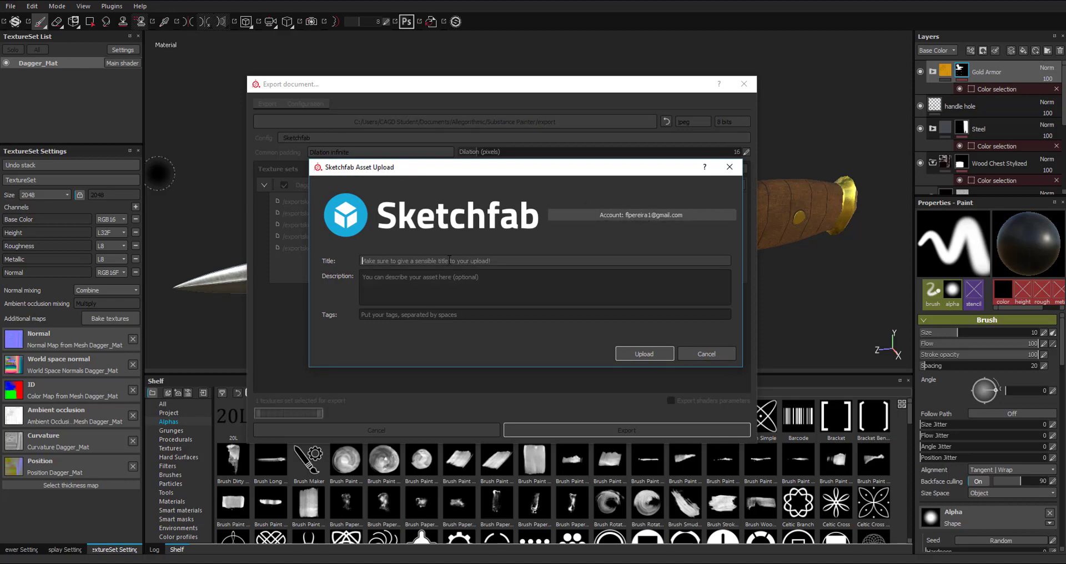
{"action": "type", "text": "Dagger"}
{"action": "left_click", "coordinate": [464, 285]}
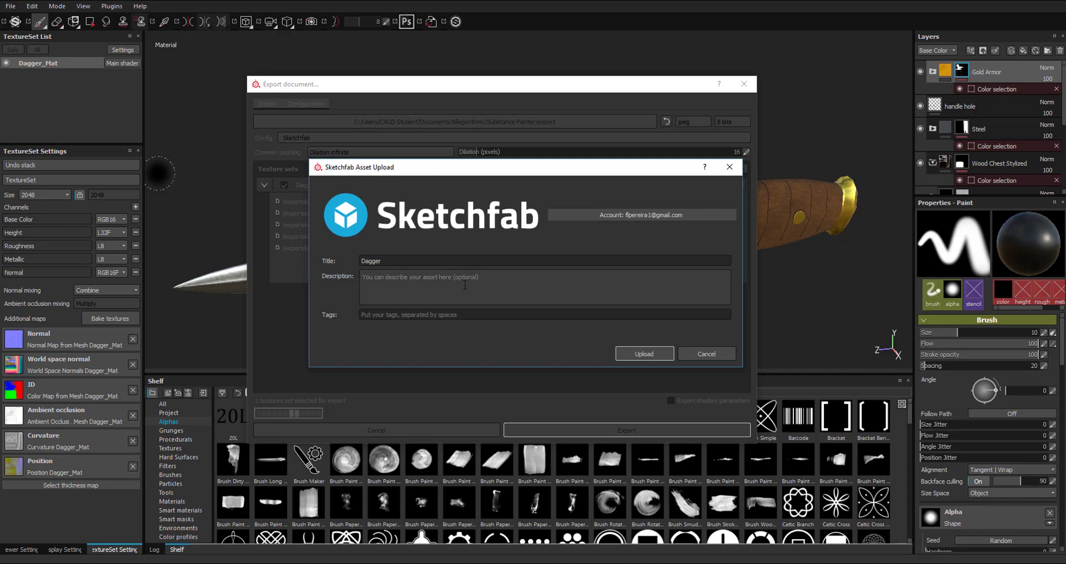
{"action": "type", "text": "CAGD 330"}
Upload the Dagger model to Sketchfab and let its public model page load
{"action": "left_click", "coordinate": [642, 355]}
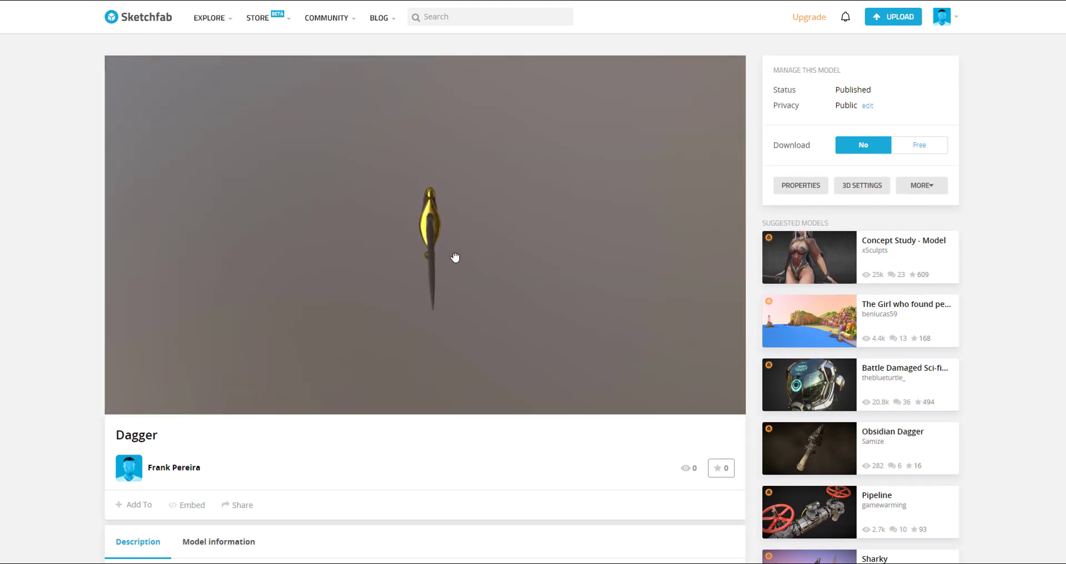
{"action": "left_click_drag", "start_coordinate": [454, 254], "coordinate": [284, 241]}
{"action": "scroll", "coordinate": [497, 266], "scroll_direction": "up", "scroll_amount": 5}
{"action": "scroll", "coordinate": [388, 309], "scroll_direction": "up", "scroll_amount": 3}
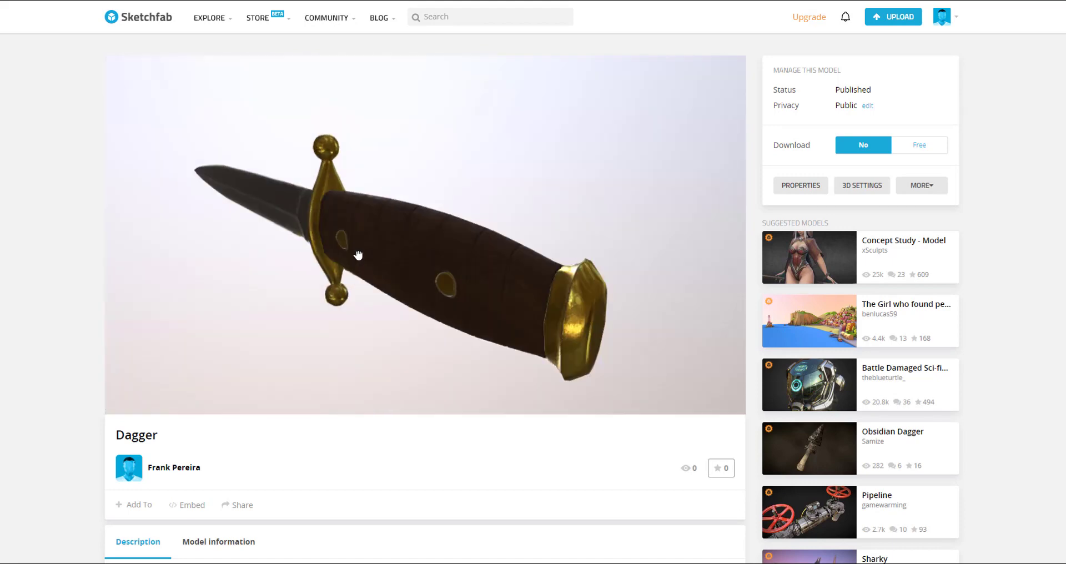
{"action": "mouse_move", "coordinate": [358, 255]}
{"action": "left_mouse_down"}
{"action": "mouse_move", "coordinate": [383, 248]}
{"action": "mouse_move", "coordinate": [424, 285]}
{"action": "mouse_move", "coordinate": [457, 231]}
{"action": "mouse_move", "coordinate": [511, 256]}
{"action": "mouse_move", "coordinate": [385, 235]}
{"action": "mouse_move", "coordinate": [369, 258]}
{"action": "mouse_move", "coordinate": [461, 281]}
{"action": "mouse_move", "coordinate": [361, 268]}
{"action": "left_mouse_up"}
{"action": "scroll", "coordinate": [361, 264], "scroll_direction": "up", "scroll_amount": 3}
{"action": "scroll", "coordinate": [361, 265], "scroll_direction": "down", "scroll_amount": 3}
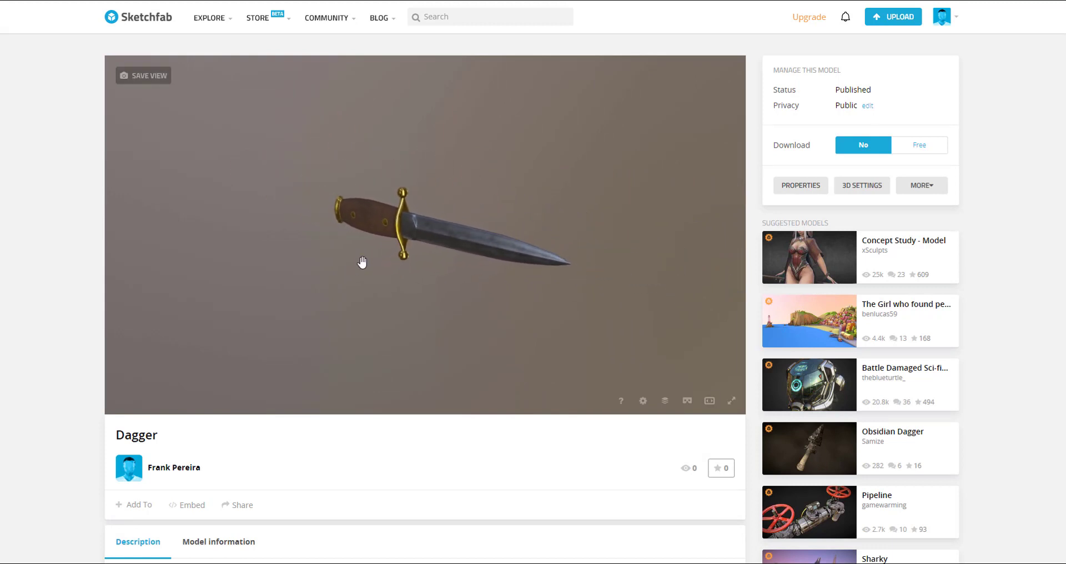
{"action": "scroll", "coordinate": [362, 262], "scroll_direction": "up", "scroll_amount": 5}
{"action": "scroll", "coordinate": [363, 256], "scroll_direction": "down", "scroll_amount": 4}
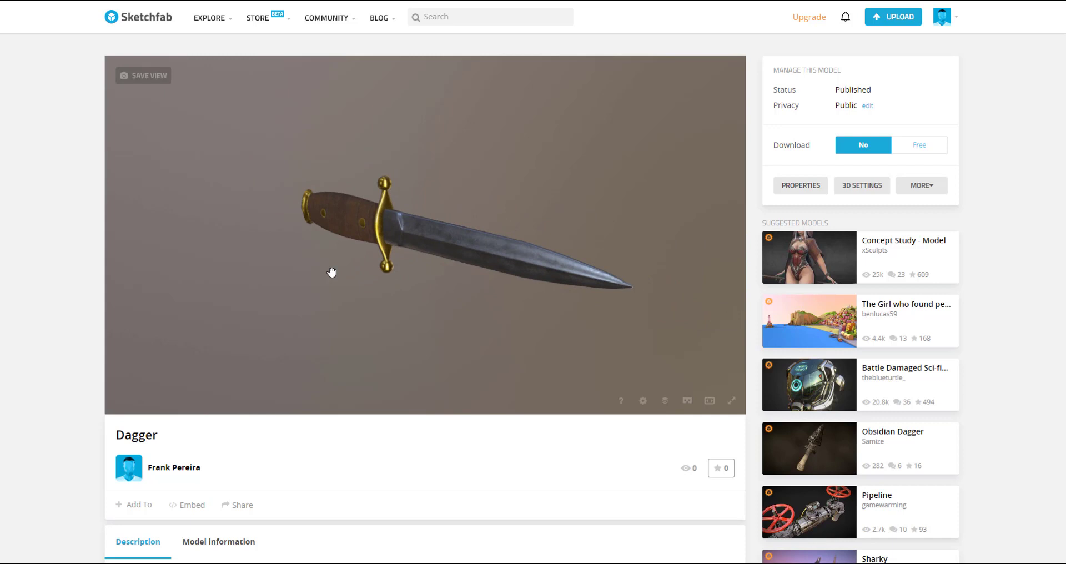
{"action": "mouse_move", "coordinate": [331, 272]}
{"action": "left_mouse_down"}
{"action": "mouse_move", "coordinate": [338, 281]}
{"action": "mouse_move", "coordinate": [521, 281]}
{"action": "mouse_move", "coordinate": [374, 215]}
{"action": "mouse_move", "coordinate": [202, 223]}
{"action": "mouse_move", "coordinate": [505, 257]}
{"action": "mouse_move", "coordinate": [288, 319]}
{"action": "mouse_move", "coordinate": [474, 198]}
{"action": "mouse_move", "coordinate": [333, 175]}
{"action": "mouse_move", "coordinate": [354, 278]}
{"action": "mouse_move", "coordinate": [498, 262]}
{"action": "mouse_move", "coordinate": [297, 311]}
{"action": "mouse_move", "coordinate": [214, 299]}
{"action": "mouse_move", "coordinate": [502, 336]}
{"action": "mouse_move", "coordinate": [512, 316]}
{"action": "mouse_move", "coordinate": [482, 319]}
{"action": "mouse_move", "coordinate": [631, 414]}
{"action": "left_mouse_up"}
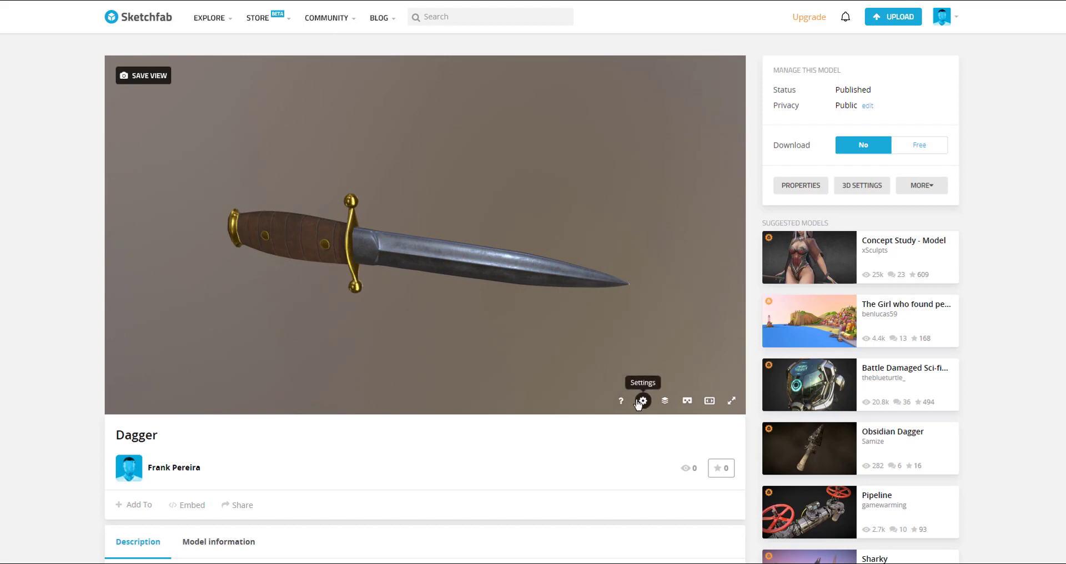
Check the viewer's Navigation settings, then bring up the Model Inspector
{"action": "left_click", "coordinate": [643, 402]}
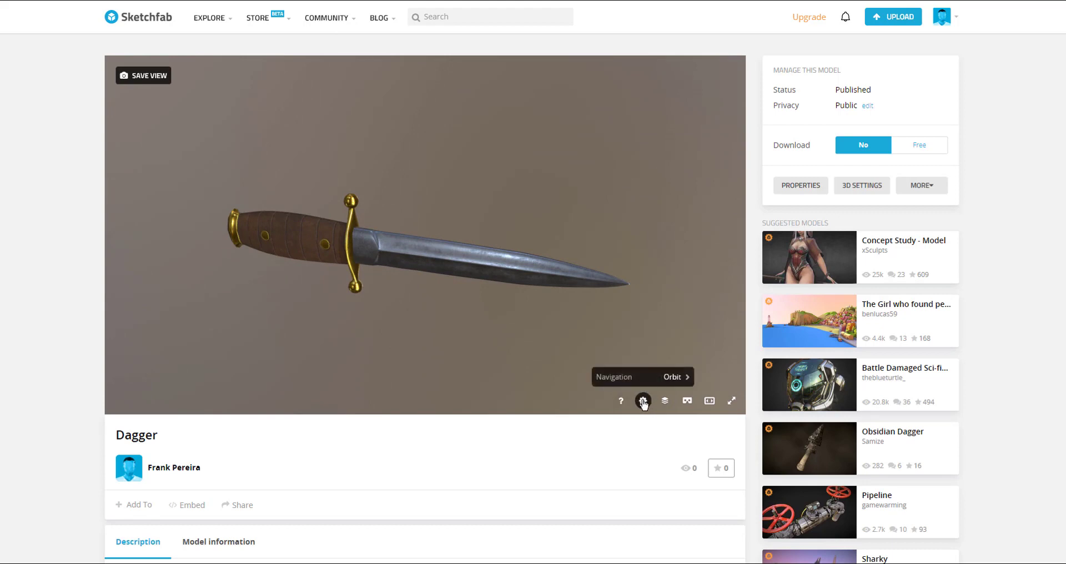
{"action": "left_click", "coordinate": [683, 380]}
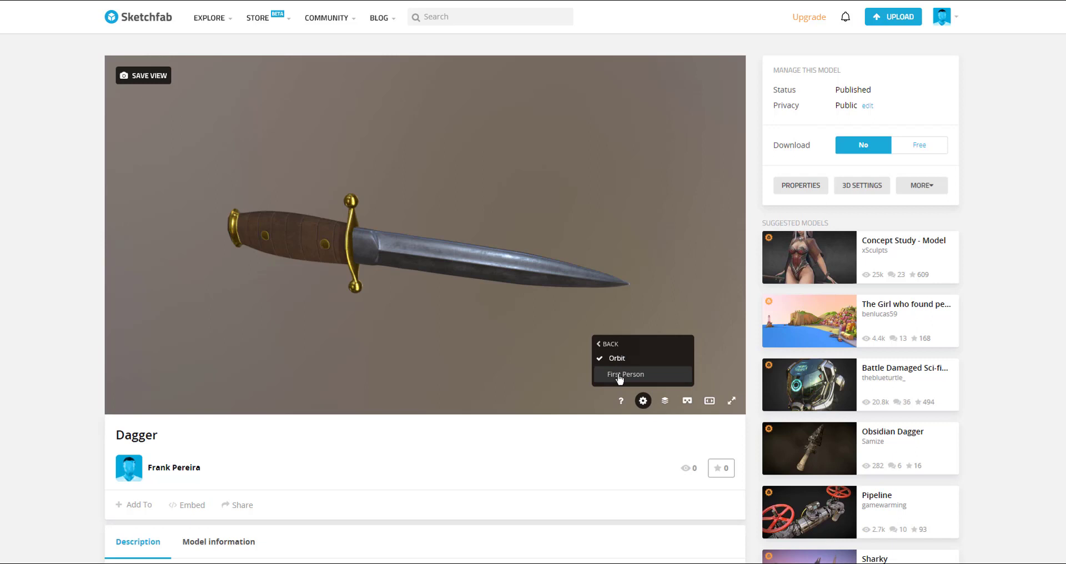
{"action": "left_click", "coordinate": [609, 344]}
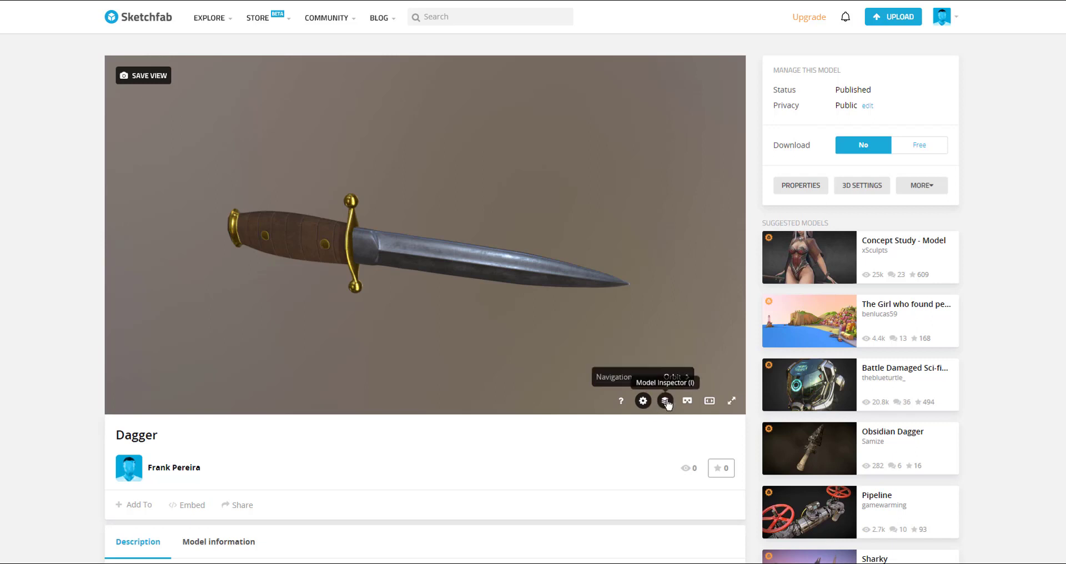
{"action": "left_click", "coordinate": [665, 401]}
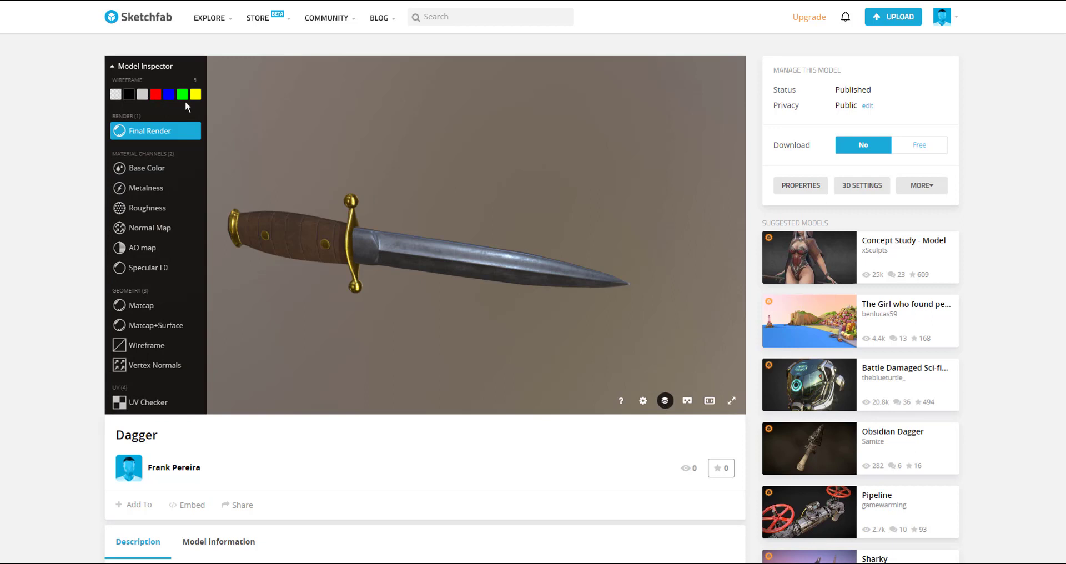
Preview yellow, green and blue wireframe overlays, then switch the wireframe off
{"action": "left_click", "coordinate": [194, 94]}
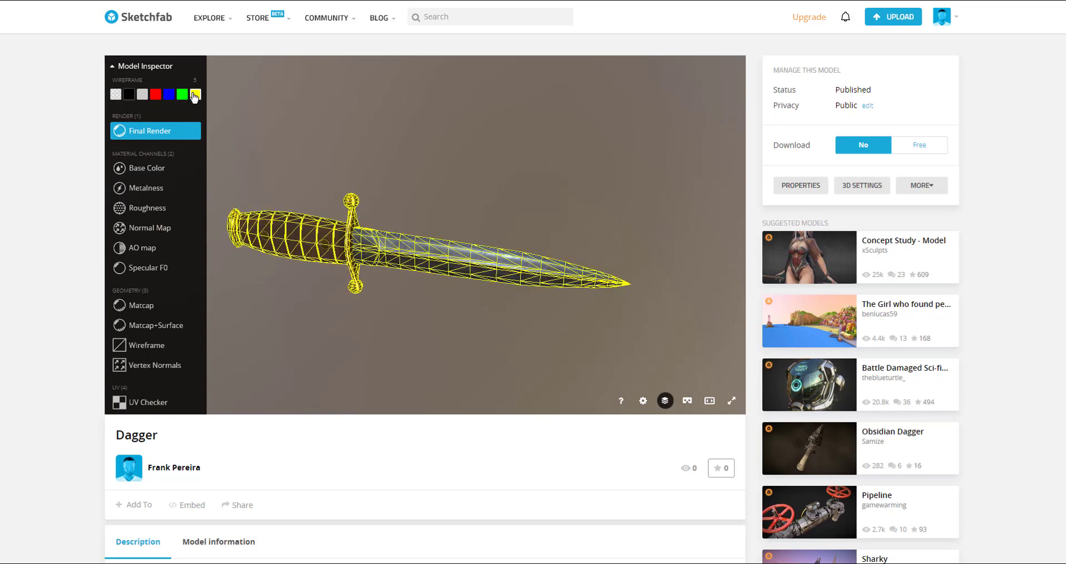
{"action": "left_click", "coordinate": [182, 94]}
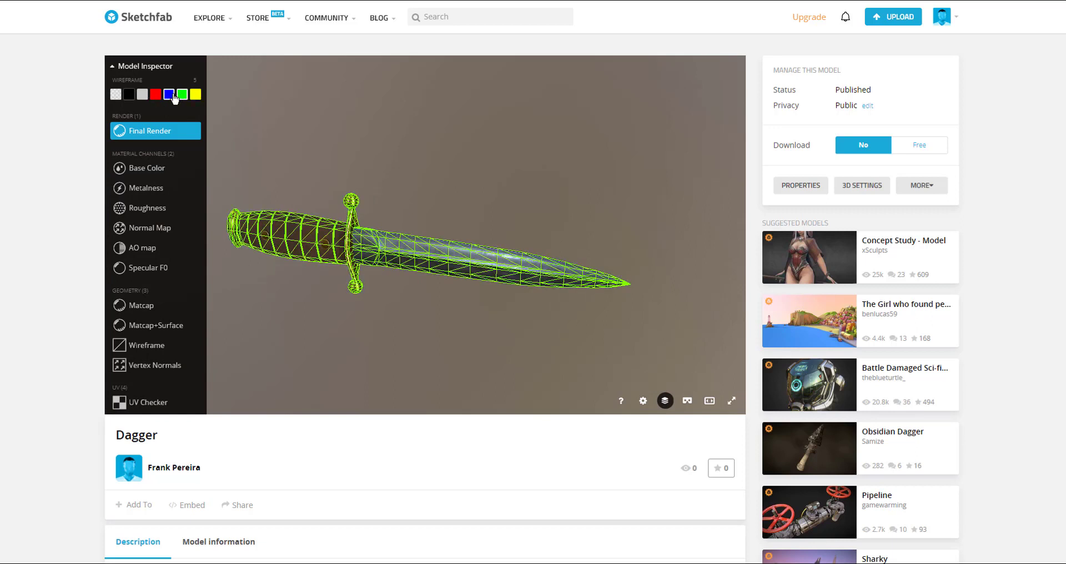
{"action": "left_click", "coordinate": [168, 94]}
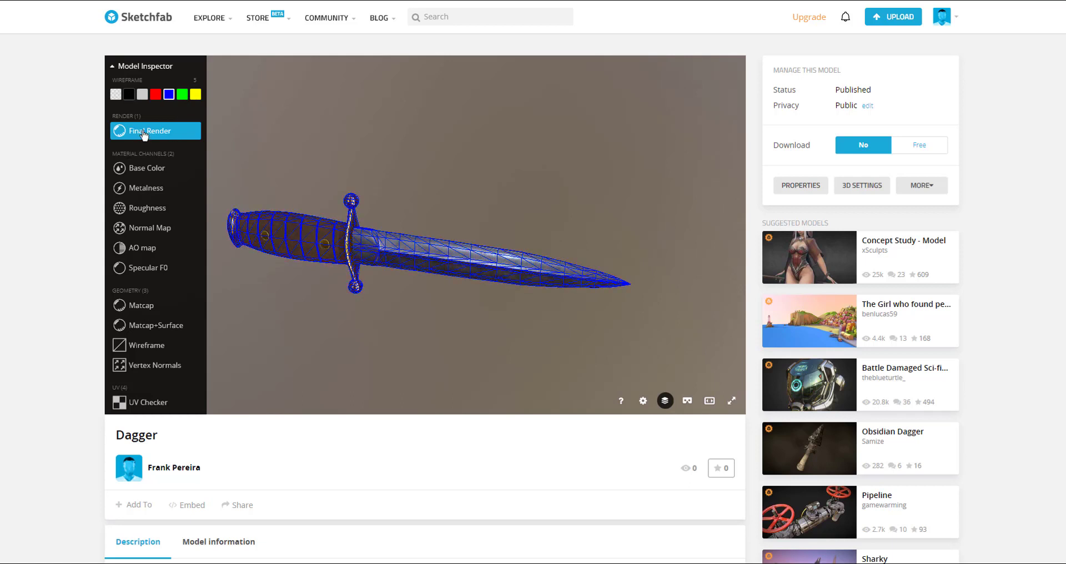
{"action": "left_click", "coordinate": [115, 94]}
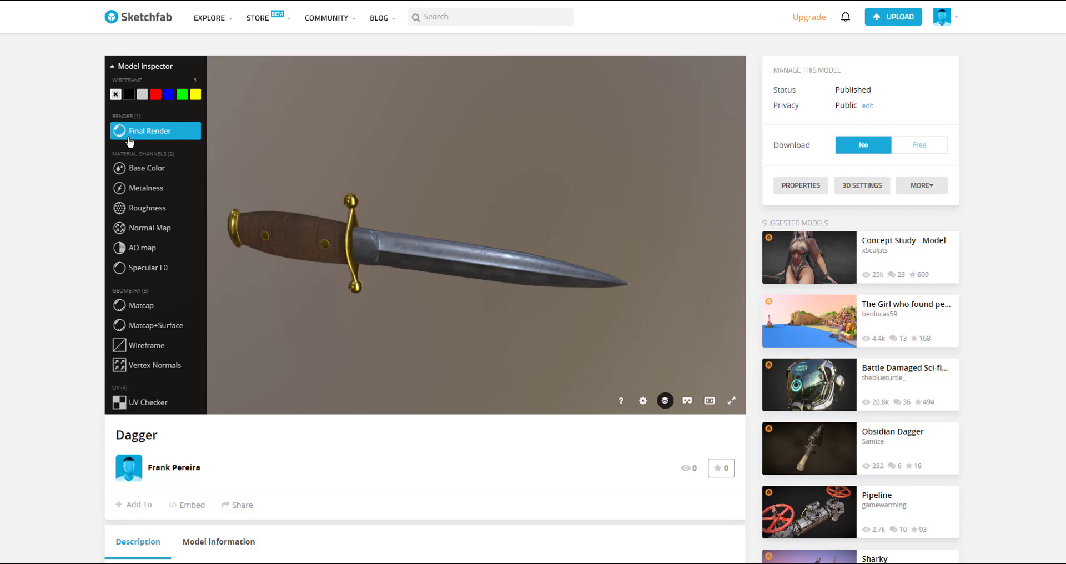
View base colour, metalness, roughness, normal, AO and Specular F0 channels, ending on Matcap shading
{"action": "left_click", "coordinate": [140, 169]}
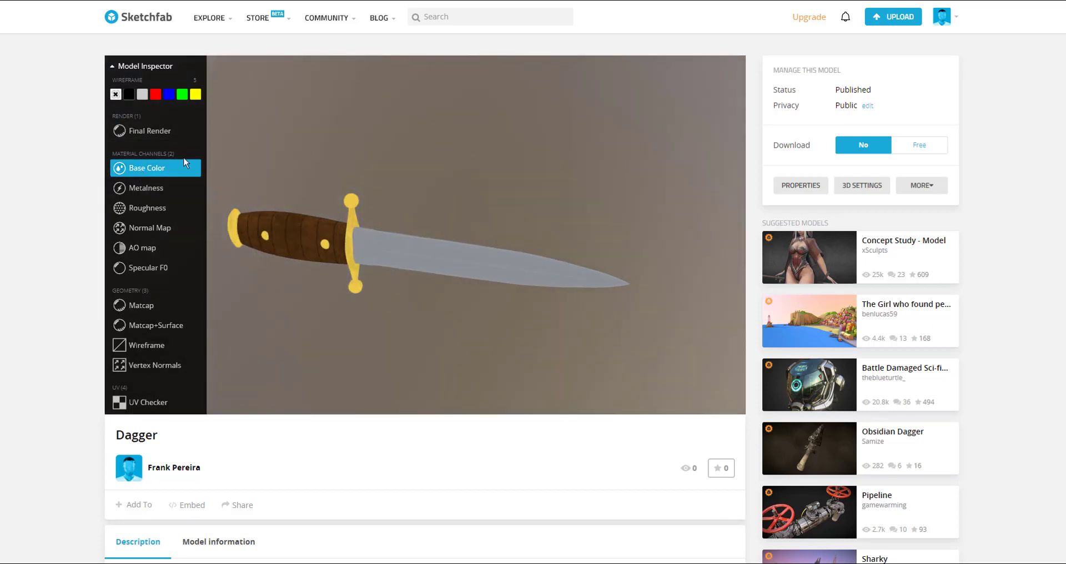
{"action": "left_click", "coordinate": [146, 188]}
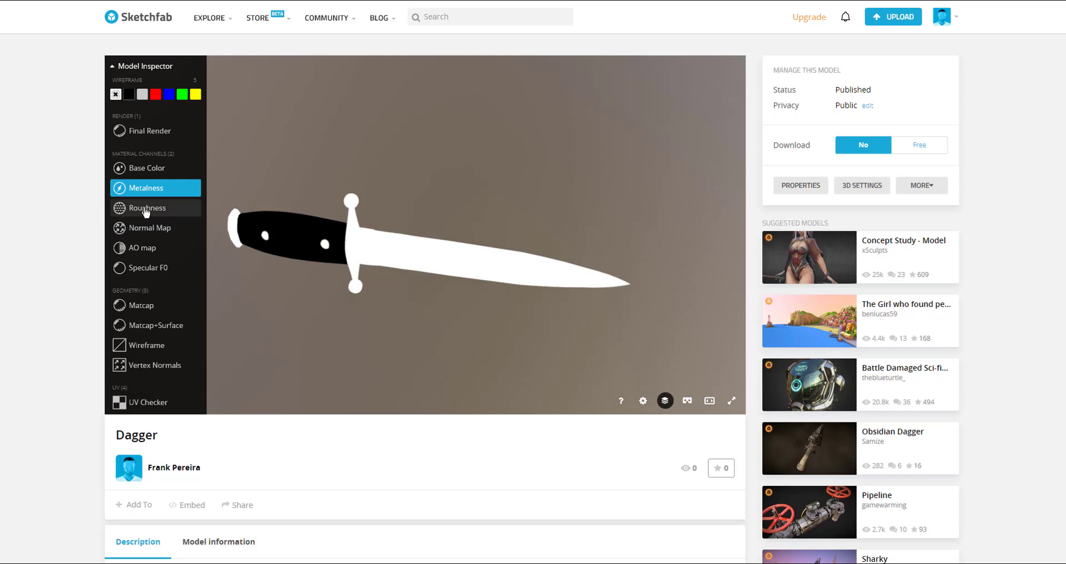
{"action": "left_click", "coordinate": [145, 209]}
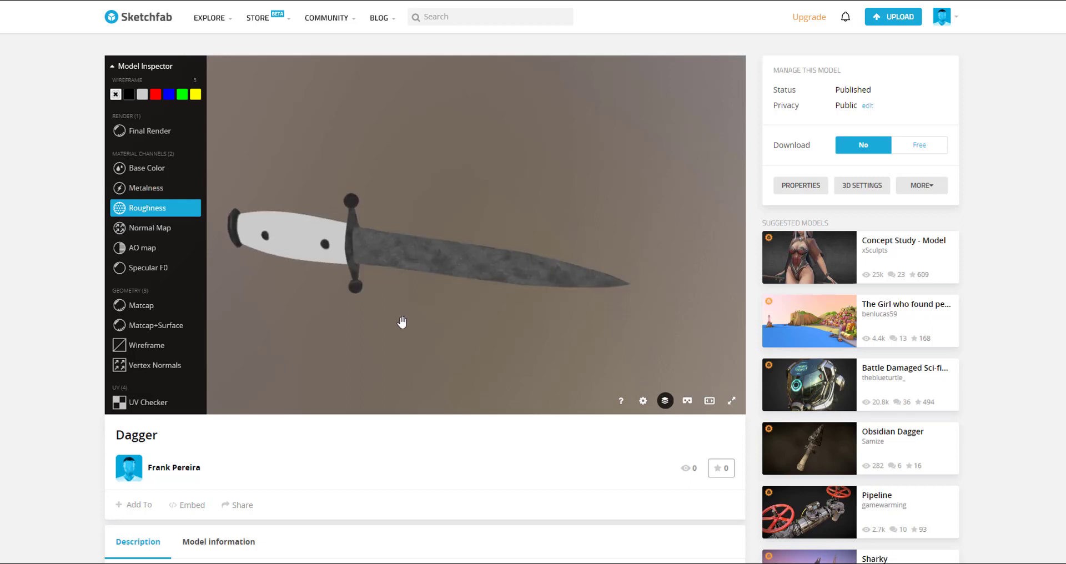
{"action": "left_click", "coordinate": [151, 229]}
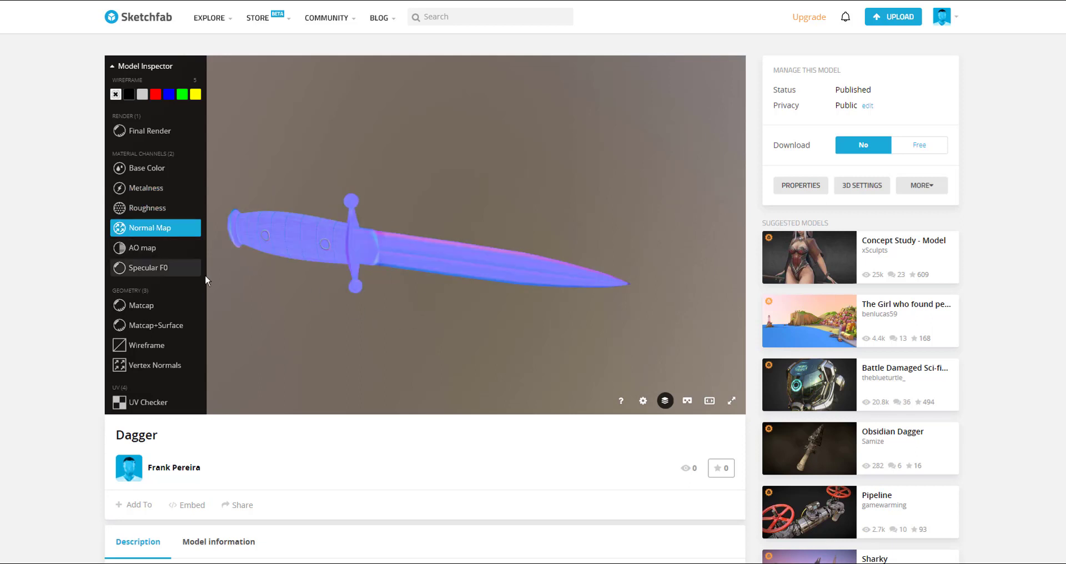
{"action": "left_click", "coordinate": [141, 249]}
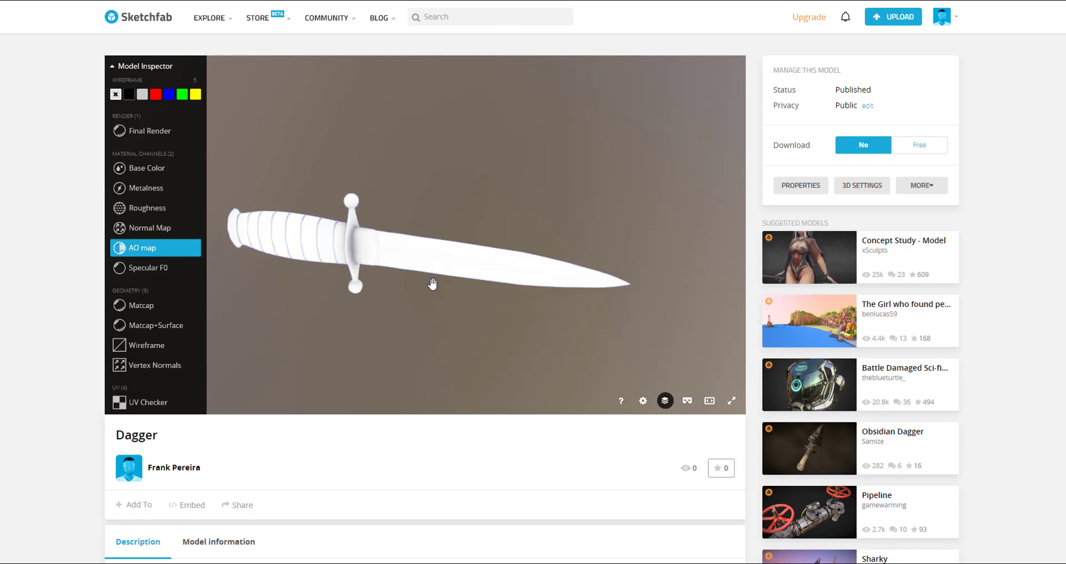
{"action": "left_click", "coordinate": [148, 269]}
{"action": "left_click_drag", "start_coordinate": [240, 298], "coordinate": [214, 204]}
{"action": "left_click", "coordinate": [192, 306]}
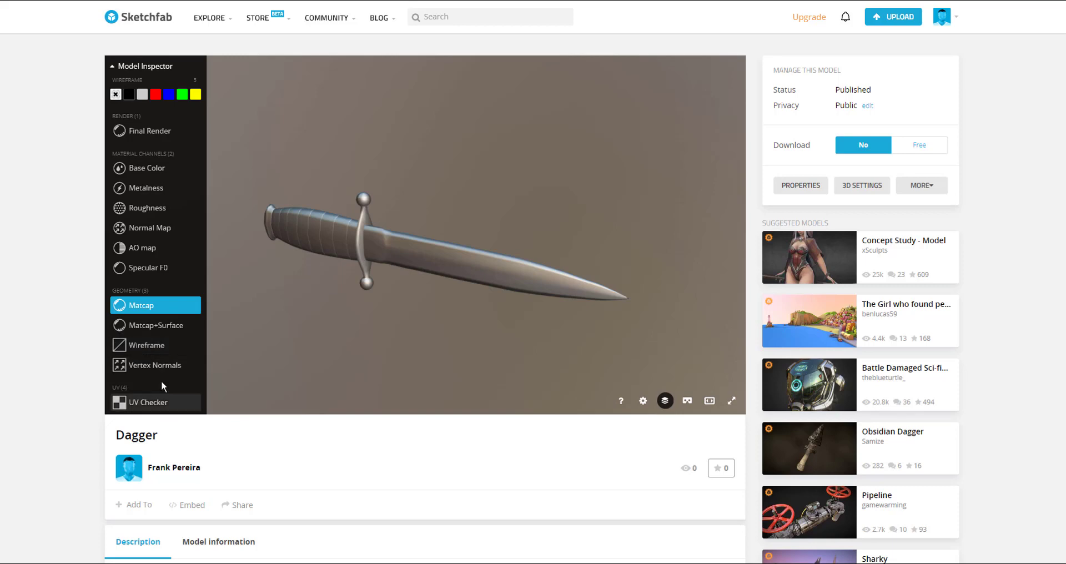
Inspect the dagger under the UV Checker pattern from several angles, then return to Final Render
{"action": "left_click", "coordinate": [153, 405]}
{"action": "mouse_move", "coordinate": [445, 310]}
{"action": "left_mouse_down"}
{"action": "mouse_move", "coordinate": [329, 300]}
{"action": "mouse_move", "coordinate": [419, 320]}
{"action": "mouse_move", "coordinate": [341, 285]}
{"action": "mouse_move", "coordinate": [424, 286]}
{"action": "mouse_move", "coordinate": [392, 306]}
{"action": "mouse_move", "coordinate": [447, 309]}
{"action": "mouse_move", "coordinate": [447, 321]}
{"action": "mouse_move", "coordinate": [397, 331]}
{"action": "mouse_move", "coordinate": [471, 302]}
{"action": "mouse_move", "coordinate": [452, 326]}
{"action": "mouse_move", "coordinate": [501, 330]}
{"action": "left_mouse_up"}
{"action": "left_click_drag", "start_coordinate": [374, 331], "coordinate": [349, 329]}
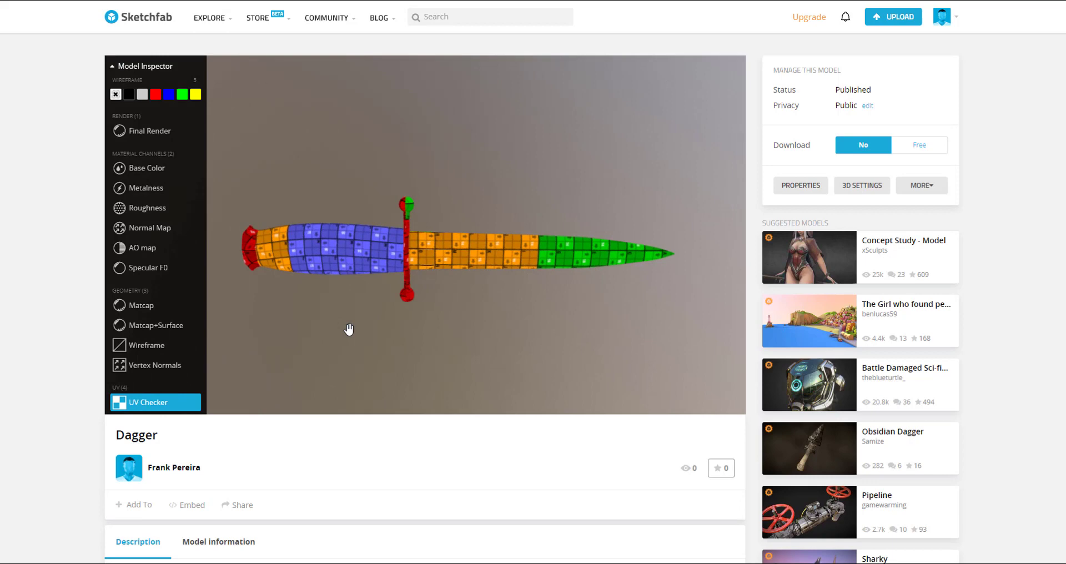
{"action": "mouse_move", "coordinate": [404, 377]}
{"action": "left_mouse_down"}
{"action": "mouse_move", "coordinate": [440, 311]}
{"action": "mouse_move", "coordinate": [416, 338]}
{"action": "mouse_move", "coordinate": [455, 328]}
{"action": "mouse_move", "coordinate": [431, 342]}
{"action": "left_mouse_up"}
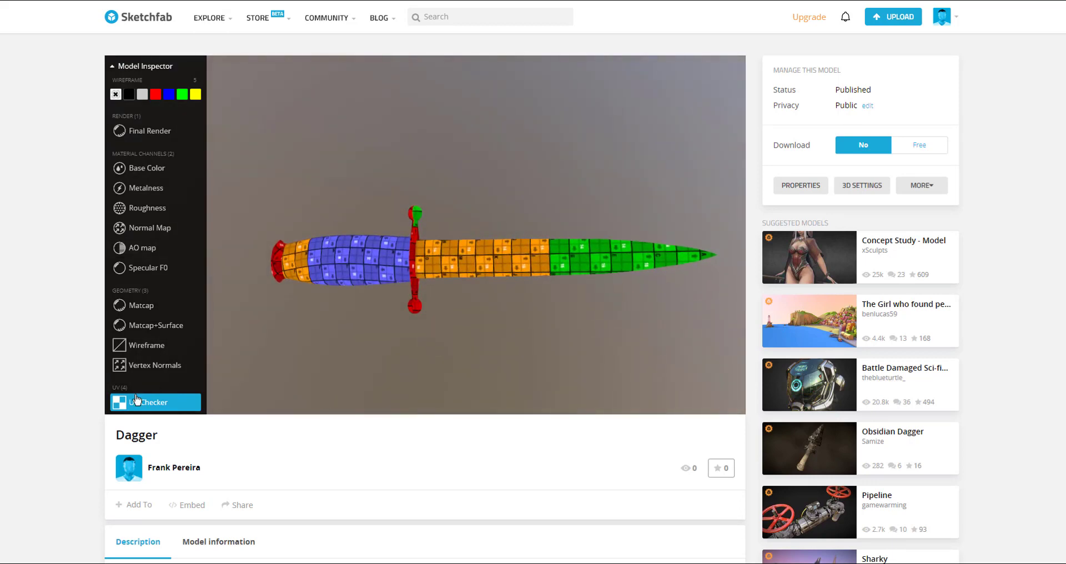
{"action": "left_click", "coordinate": [137, 132]}
{"action": "left_click_drag", "start_coordinate": [380, 182], "coordinate": [461, 209]}
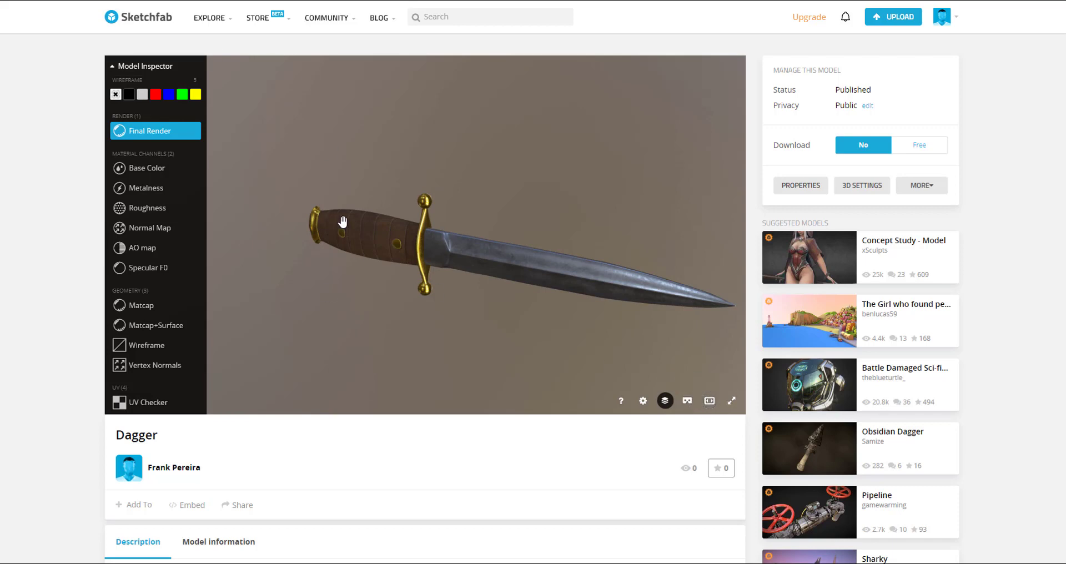
{"action": "left_click_drag", "start_coordinate": [344, 228], "coordinate": [383, 328]}
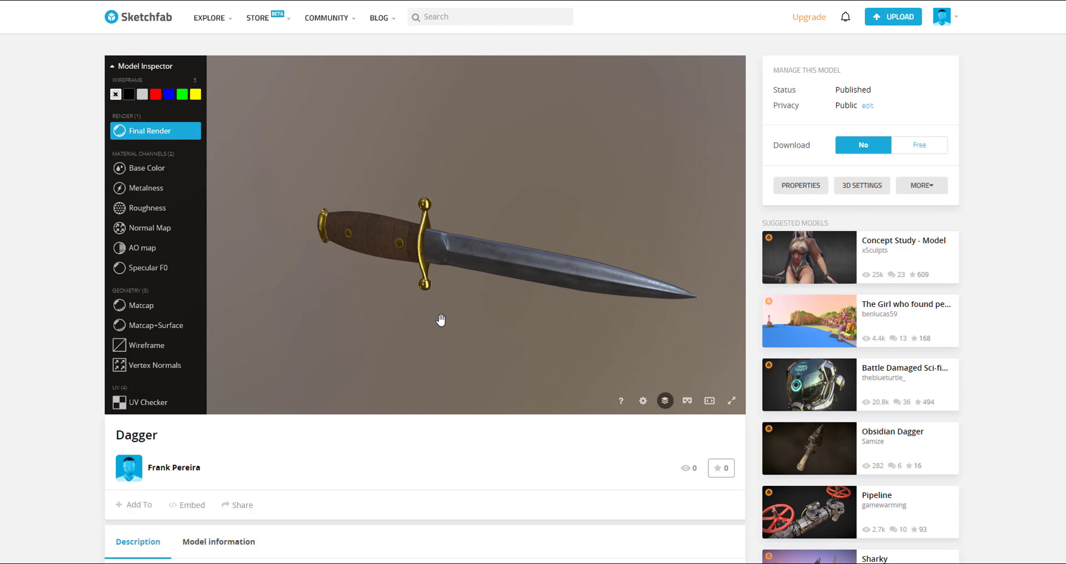
{"action": "right_click_drag", "start_coordinate": [412, 333], "coordinate": [362, 302]}
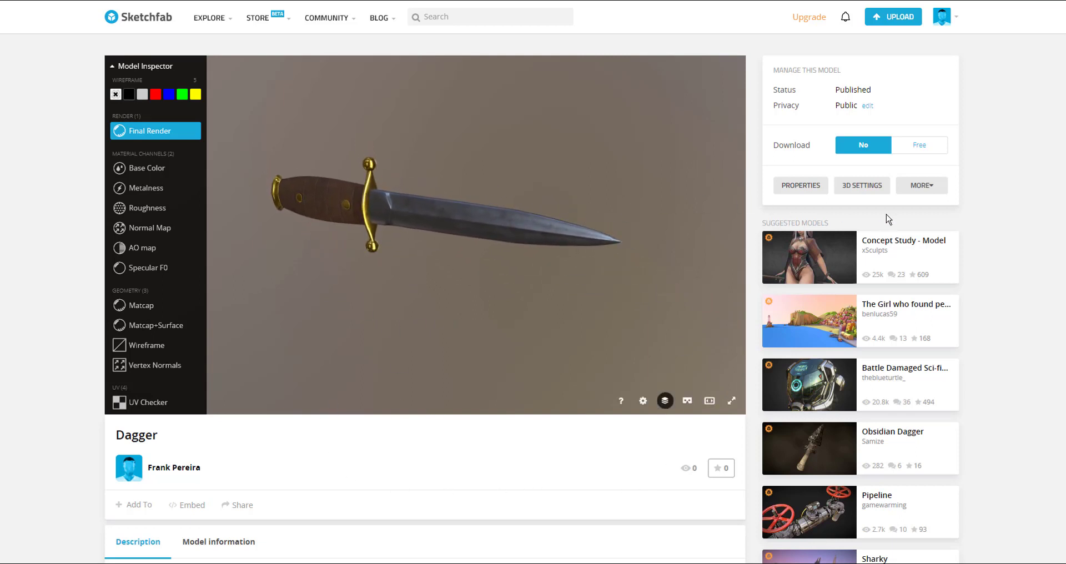
{"action": "left_click", "coordinate": [801, 186]}
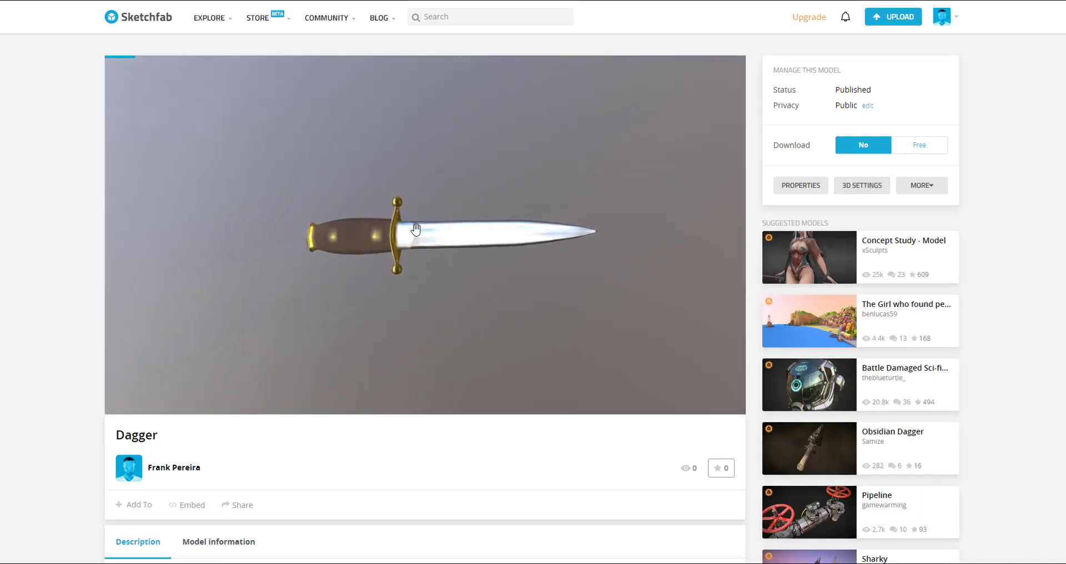
In 3D settings Lighting, switch the environment to Milkyway, then to Footprint court
{"action": "left_click_drag", "start_coordinate": [416, 229], "coordinate": [400, 247]}
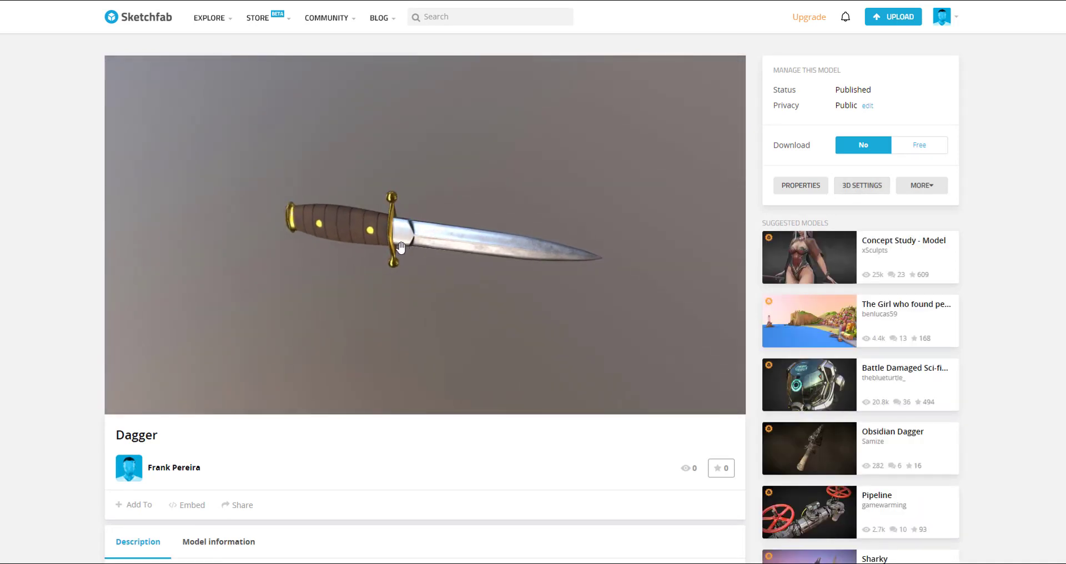
{"action": "left_click", "coordinate": [865, 186]}
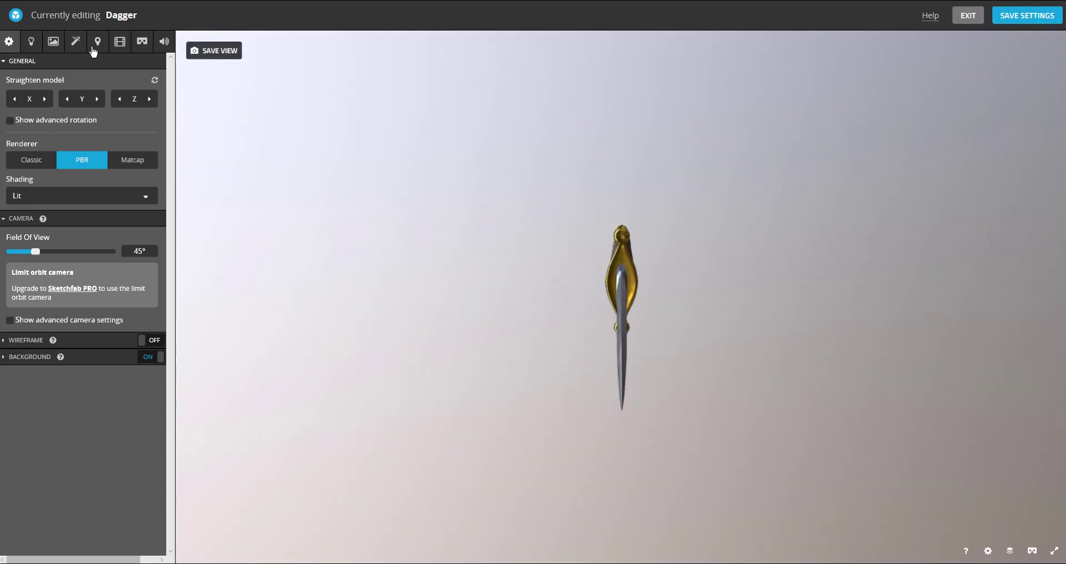
{"action": "left_click", "coordinate": [30, 47]}
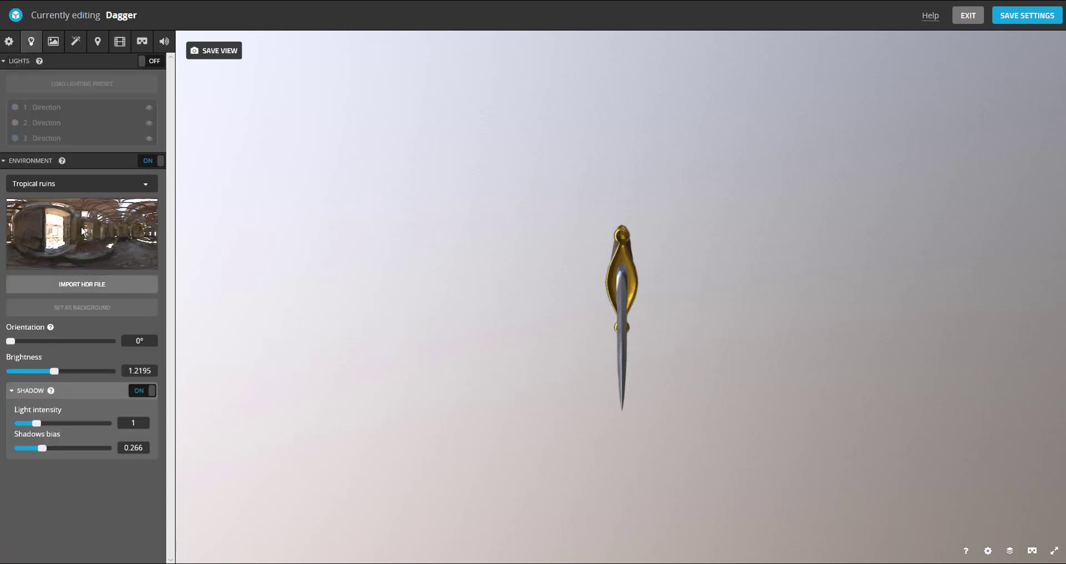
{"action": "left_click", "coordinate": [138, 189]}
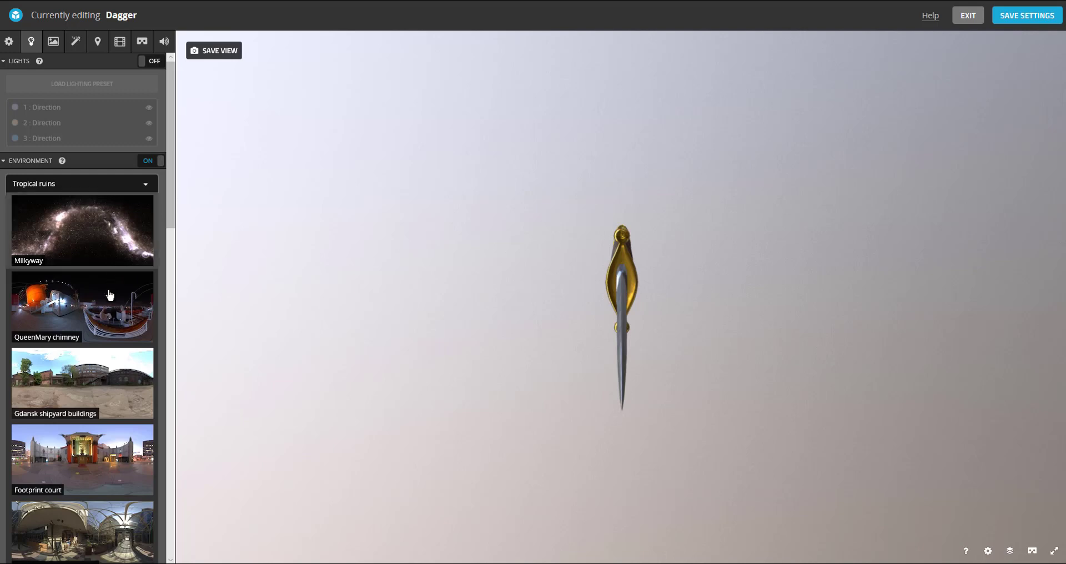
{"action": "left_click", "coordinate": [114, 261]}
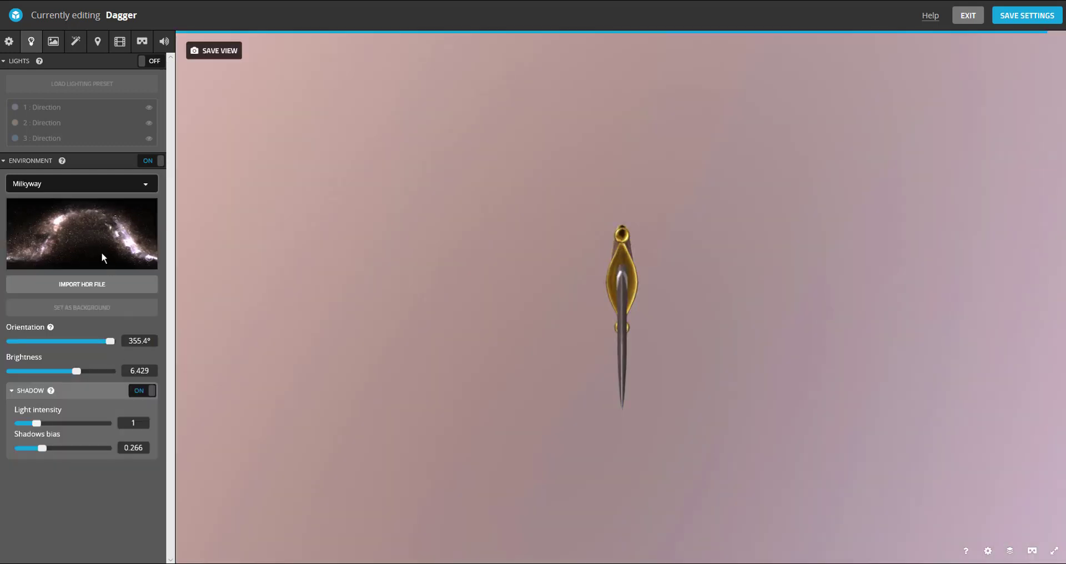
{"action": "left_click", "coordinate": [88, 184]}
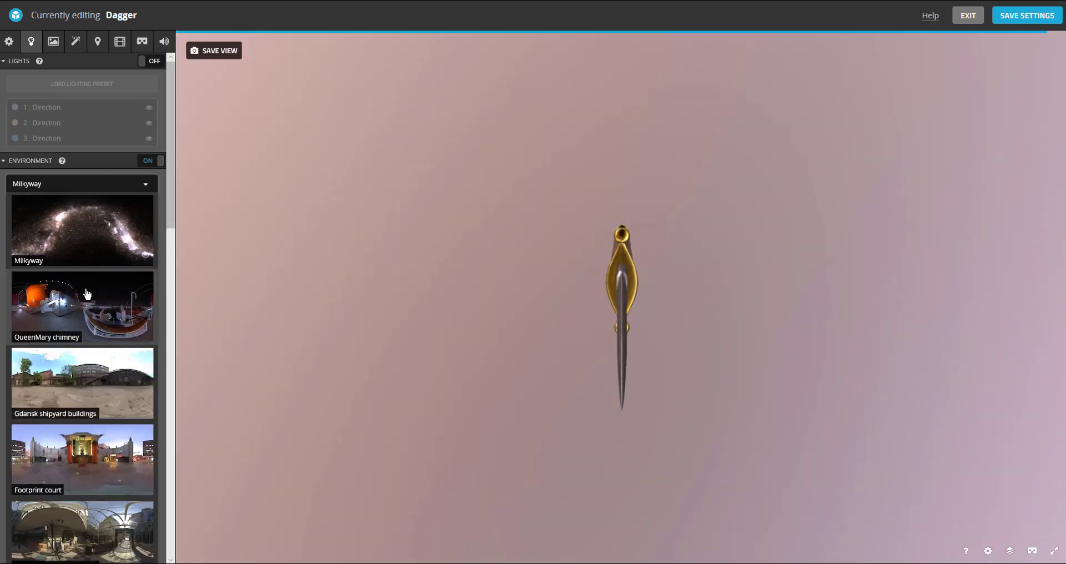
{"action": "scroll", "coordinate": [99, 414], "scroll_direction": "down", "scroll_amount": 3}
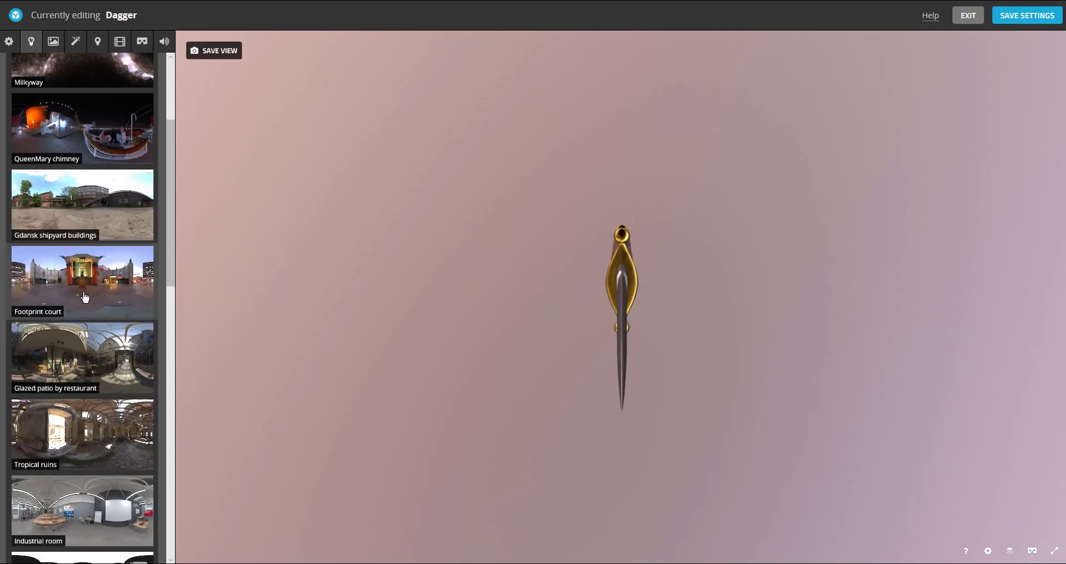
{"action": "left_click", "coordinate": [85, 295]}
{"action": "left_click_drag", "start_coordinate": [578, 267], "coordinate": [492, 330]}
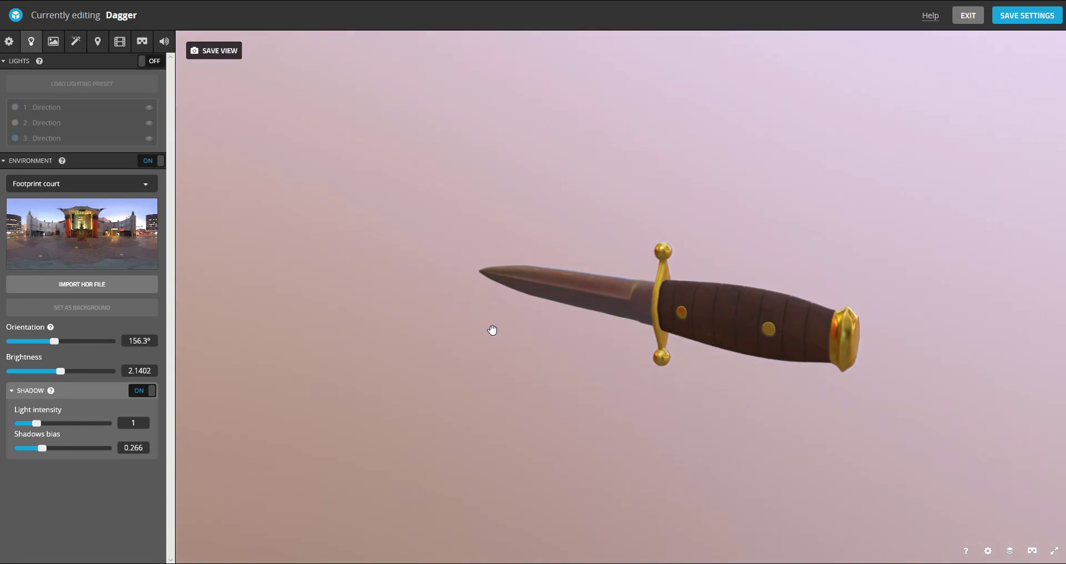
Review Dagger_Mat's textures in the Materials tab's texture manager
{"action": "left_click", "coordinate": [53, 46]}
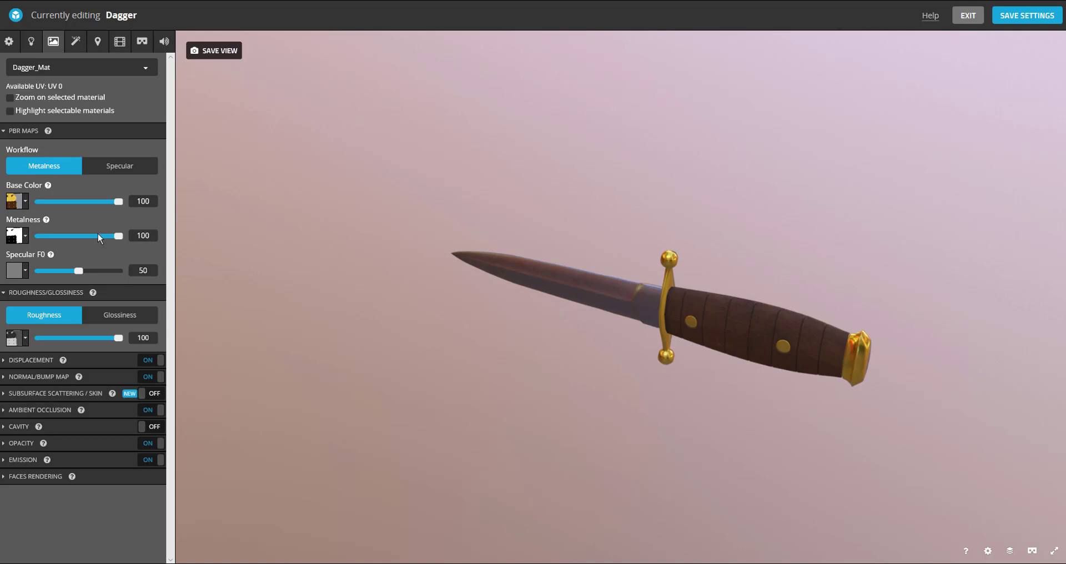
{"action": "left_click", "coordinate": [26, 202]}
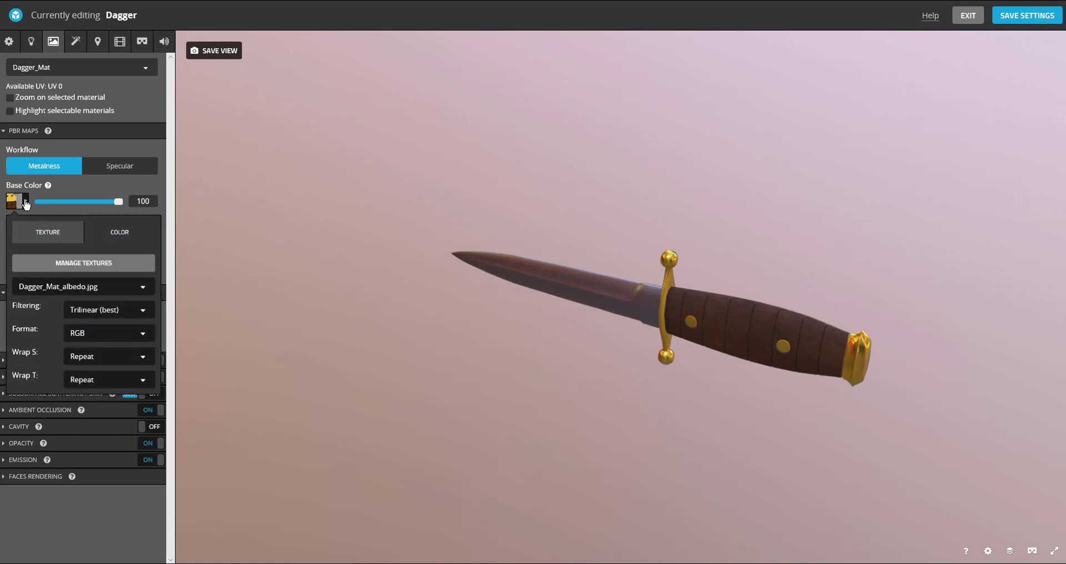
{"action": "left_click", "coordinate": [113, 265]}
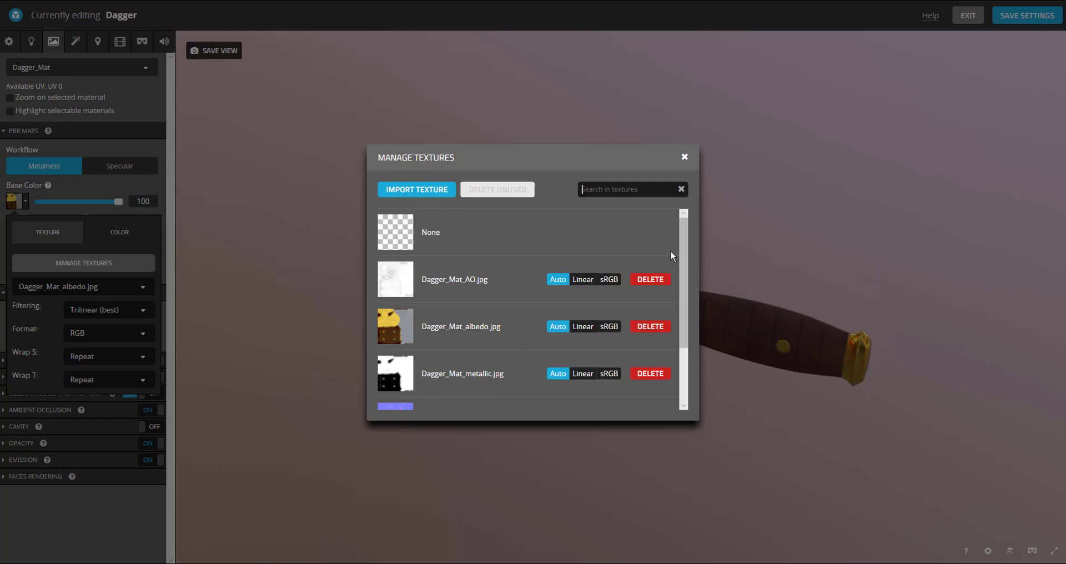
{"action": "left_click", "coordinate": [685, 159]}
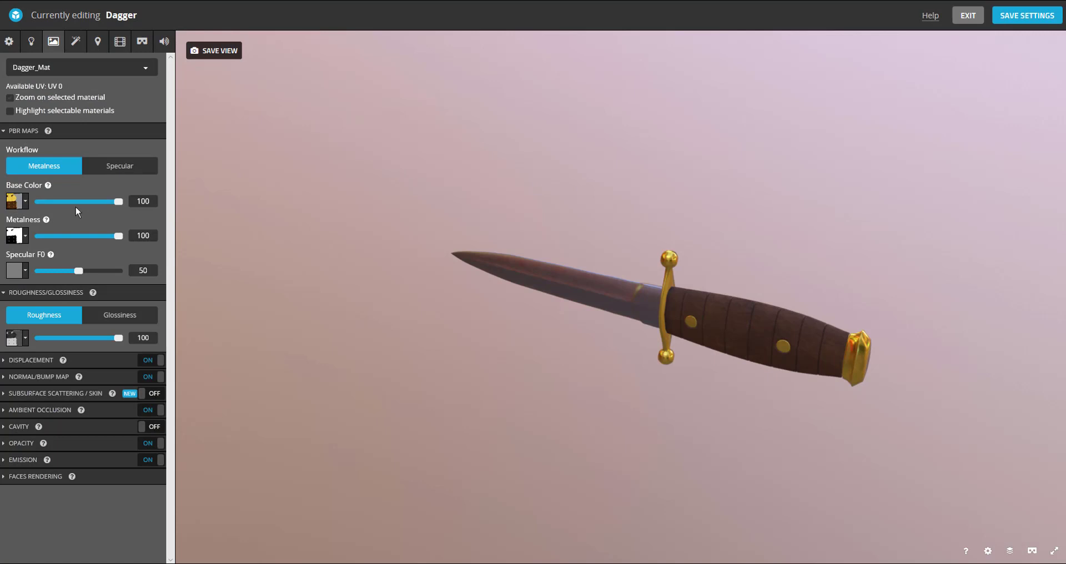
Set base colour strength to 97.7 and expand the Normal map and AO sections
{"action": "mouse_move", "coordinate": [112, 204]}
{"action": "left_mouse_down"}
{"action": "mouse_move", "coordinate": [40, 207]}
{"action": "mouse_move", "coordinate": [117, 193]}
{"action": "mouse_move", "coordinate": [60, 193]}
{"action": "mouse_move", "coordinate": [132, 215]}
{"action": "mouse_move", "coordinate": [116, 204]}
{"action": "left_mouse_up"}
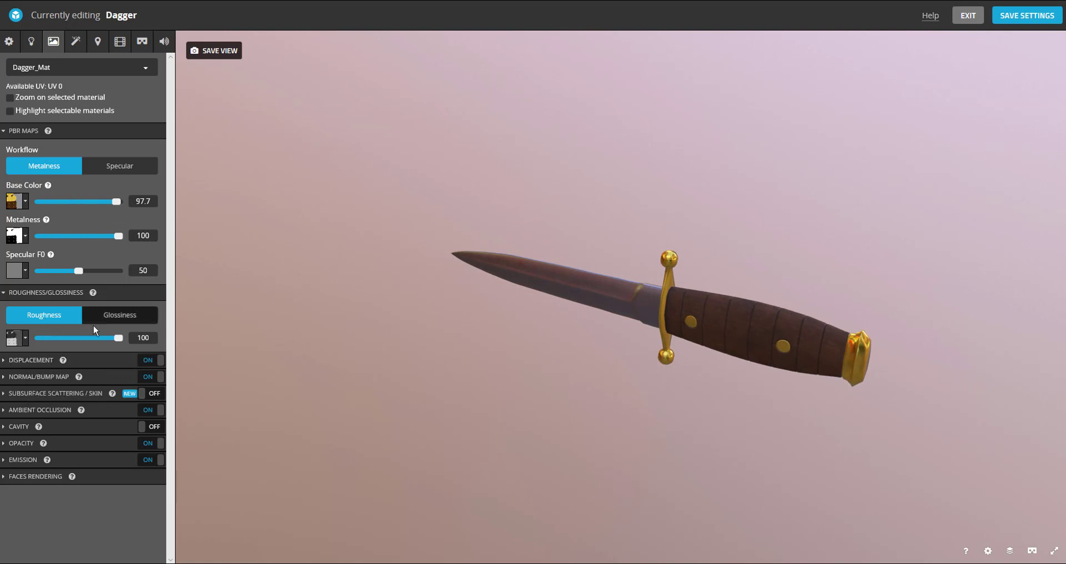
{"action": "left_click", "coordinate": [44, 377]}
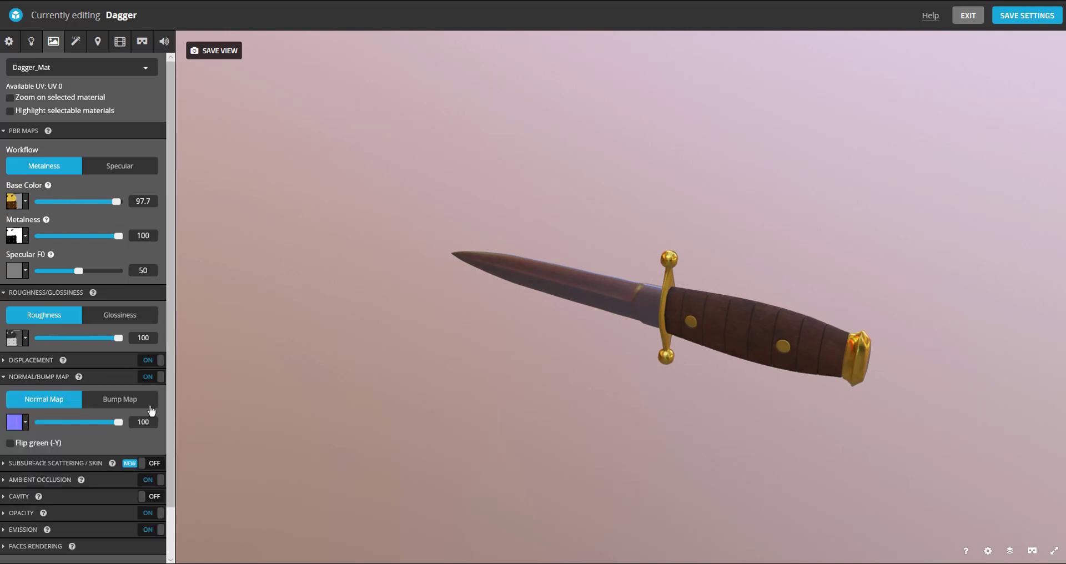
{"action": "scroll", "coordinate": [63, 427], "scroll_direction": "down", "scroll_amount": 1}
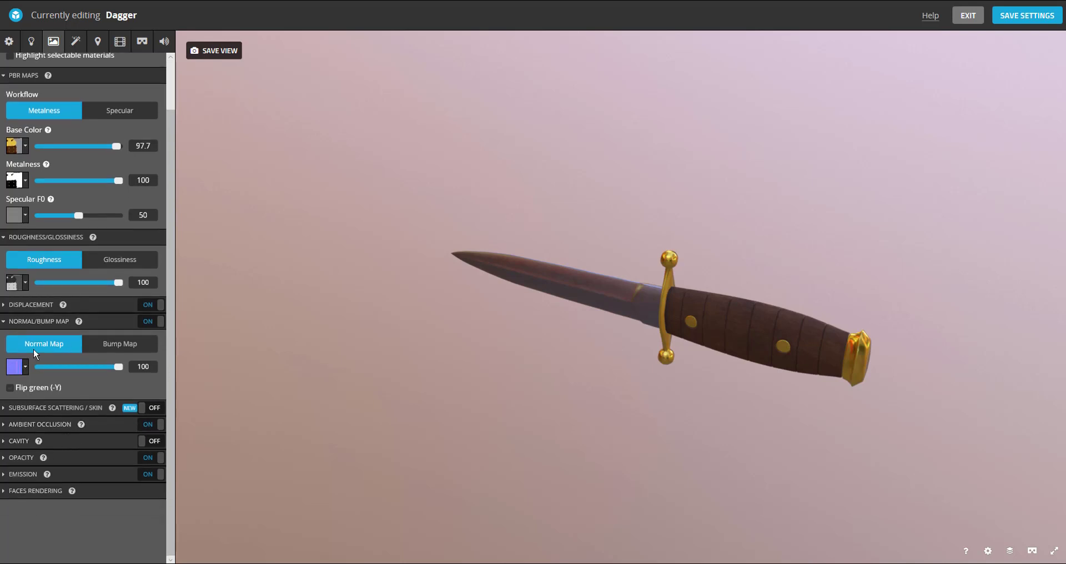
{"action": "left_click", "coordinate": [23, 428]}
{"action": "scroll", "coordinate": [62, 469], "scroll_direction": "up", "scroll_amount": 1}
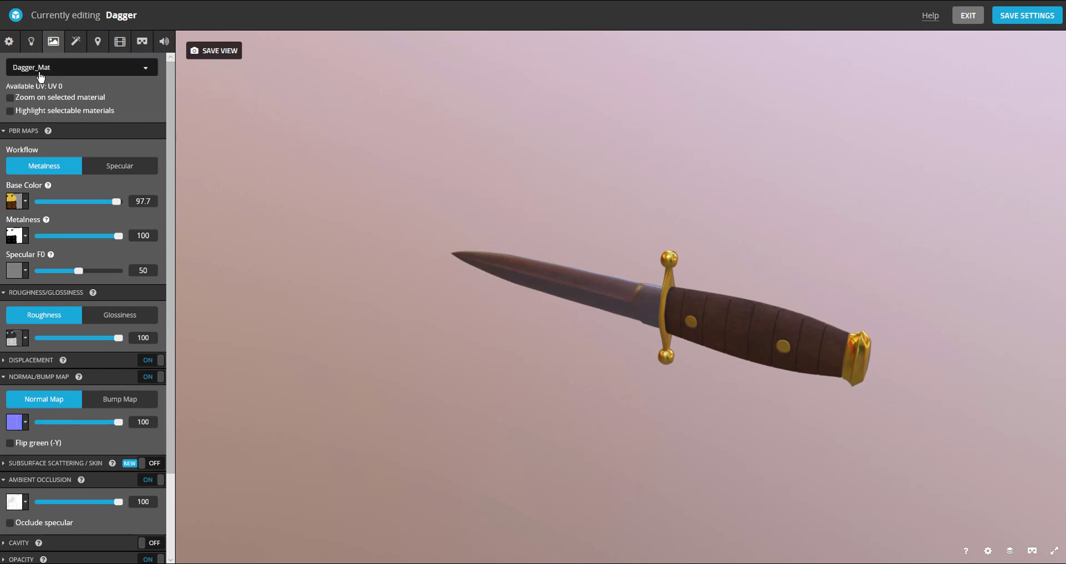
Enable the Sharpness filter at about 44.3 strength
{"action": "left_click", "coordinate": [69, 51]}
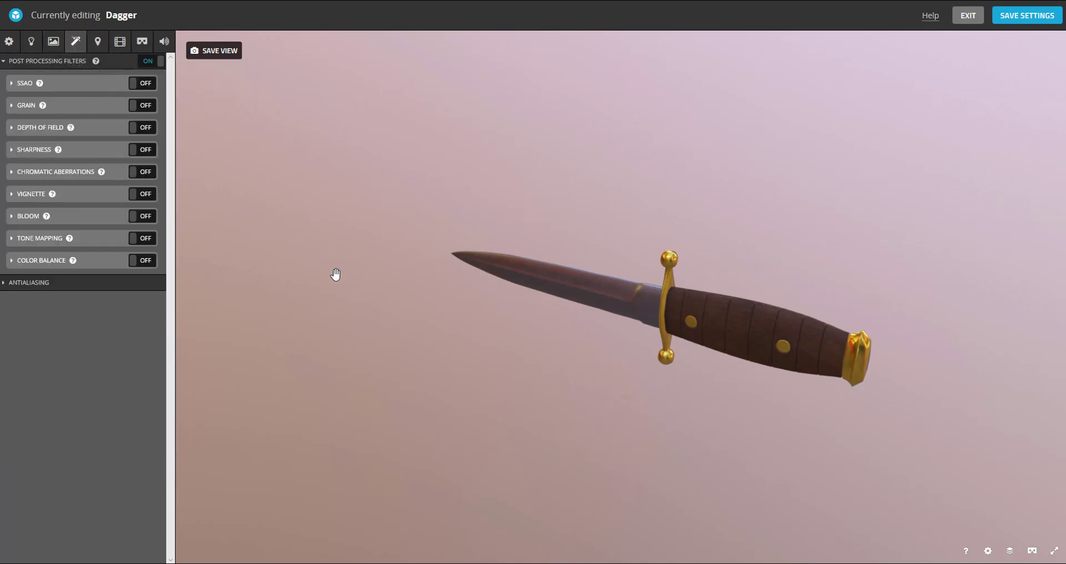
{"action": "left_click_drag", "start_coordinate": [485, 347], "coordinate": [447, 316]}
{"action": "left_click", "coordinate": [21, 151]}
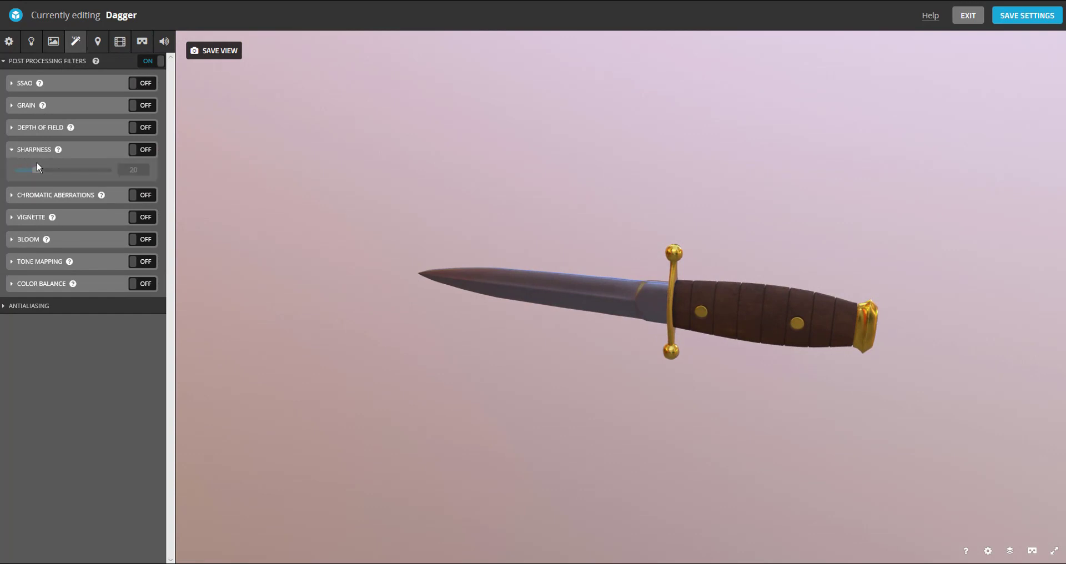
{"action": "left_click", "coordinate": [142, 150]}
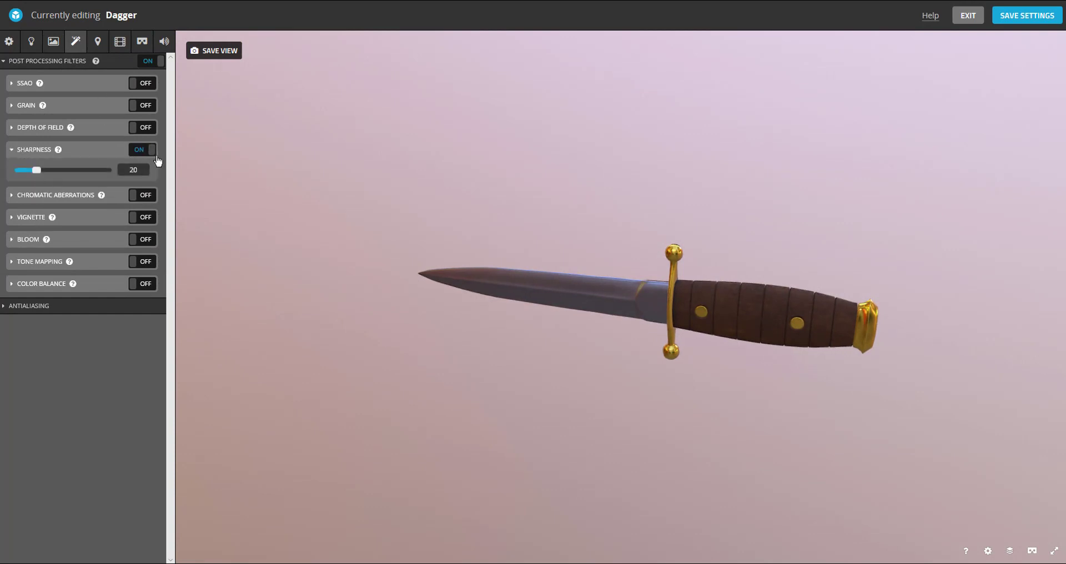
{"action": "left_click_drag", "start_coordinate": [37, 170], "coordinate": [58, 171]}
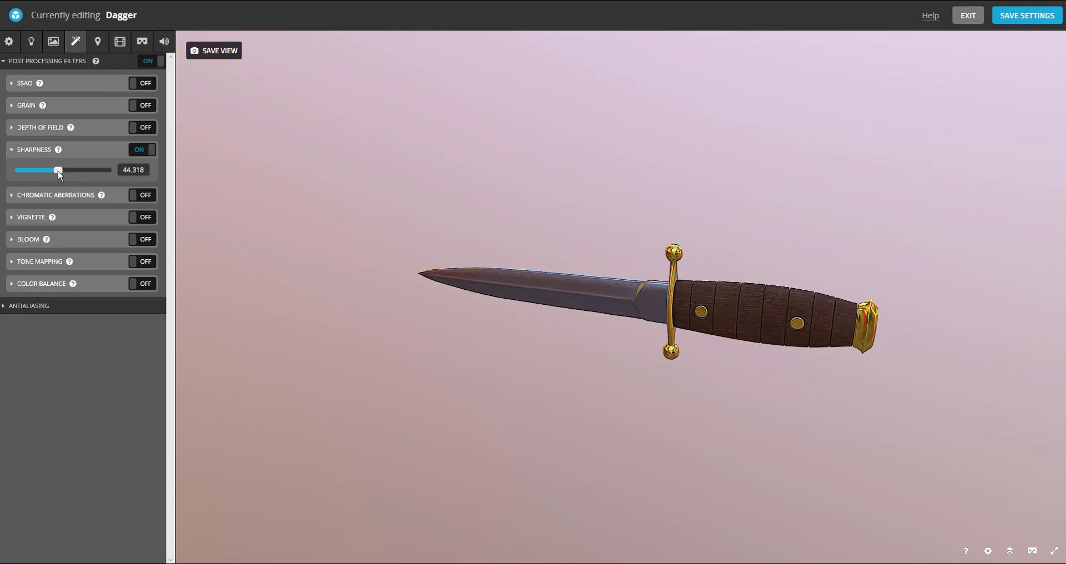
Enable Depth of Field with background blur near 70 and foreground blur about 71.6
{"action": "left_click", "coordinate": [25, 129]}
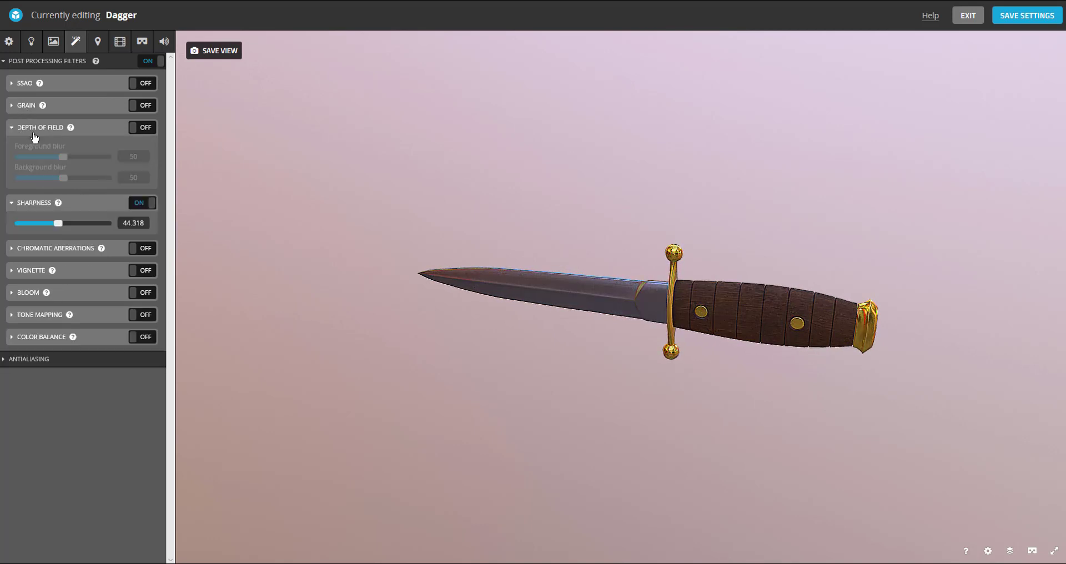
{"action": "left_click", "coordinate": [135, 128]}
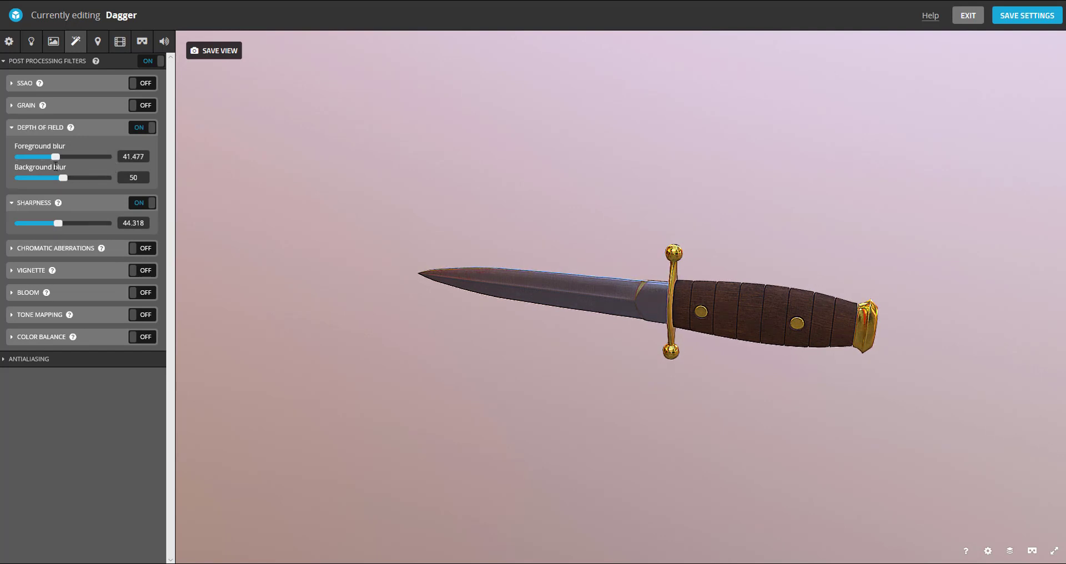
{"action": "mouse_move", "coordinate": [62, 177]}
{"action": "left_mouse_down"}
{"action": "mouse_move", "coordinate": [95, 178]}
{"action": "mouse_move", "coordinate": [81, 178]}
{"action": "left_mouse_up"}
{"action": "left_click_drag", "start_coordinate": [502, 269], "coordinate": [582, 253]}
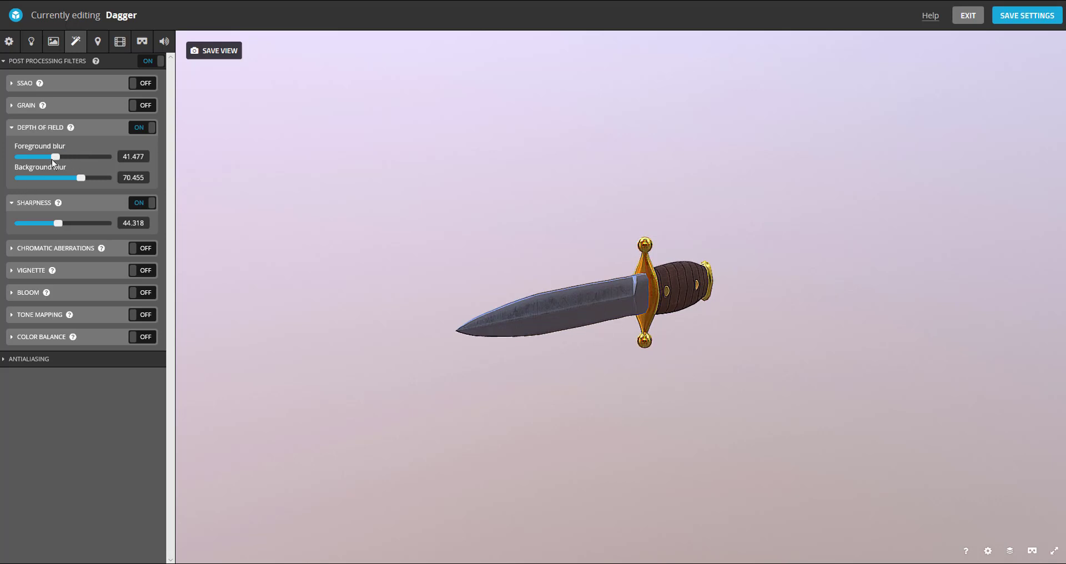
{"action": "mouse_move", "coordinate": [53, 160]}
{"action": "left_mouse_down"}
{"action": "mouse_move", "coordinate": [16, 159]}
{"action": "mouse_move", "coordinate": [57, 159]}
{"action": "left_mouse_up"}
{"action": "left_click", "coordinate": [82, 156]}
Turn on Vignette and Bloom, with bloom threshold 72.159 and intensity 40.909
{"action": "left_click", "coordinate": [15, 272]}
{"action": "left_click", "coordinate": [142, 271]}
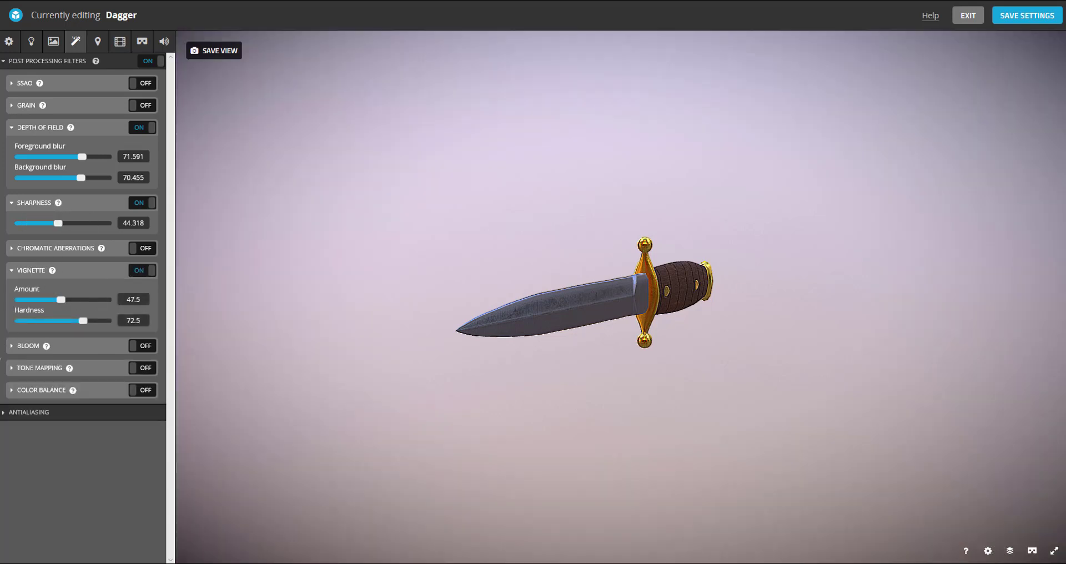
{"action": "left_click", "coordinate": [16, 346]}
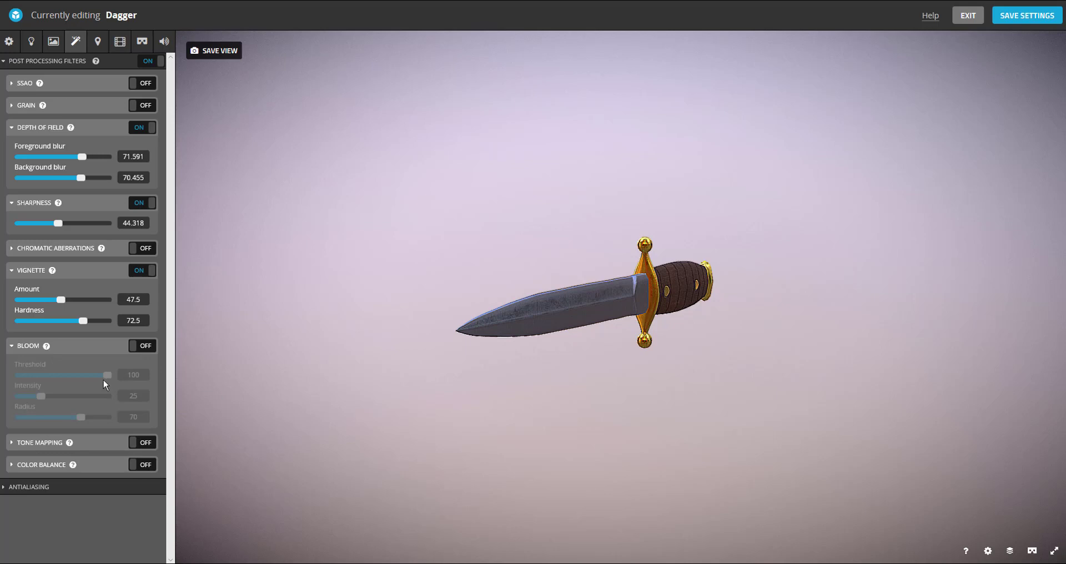
{"action": "left_click", "coordinate": [142, 346]}
{"action": "left_click_drag", "start_coordinate": [107, 375], "coordinate": [54, 396]}
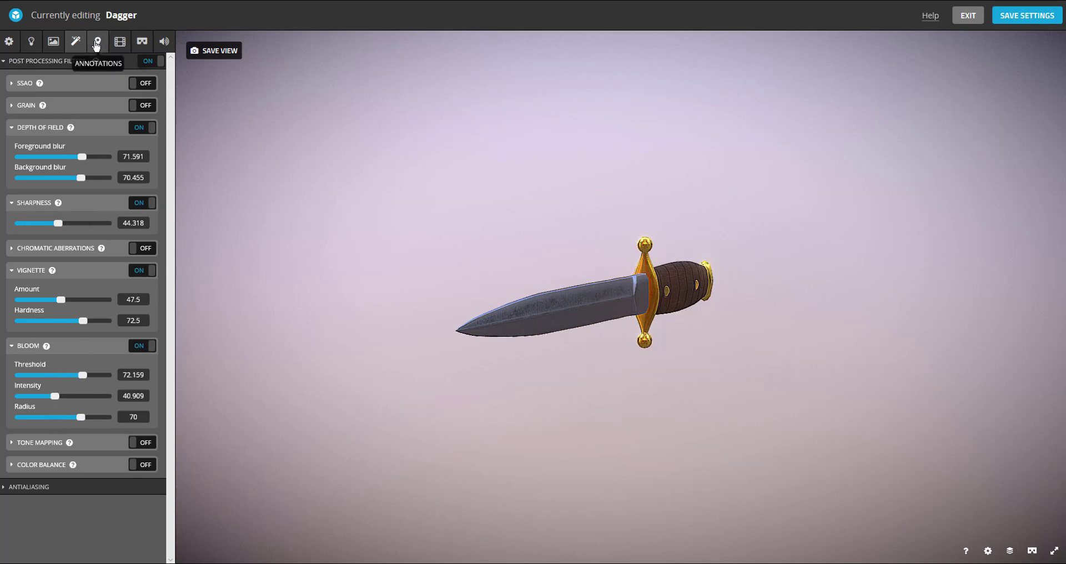
Review the Animation and VR settings, then save the 3D settings from the Scene tab
{"action": "left_click", "coordinate": [120, 42]}
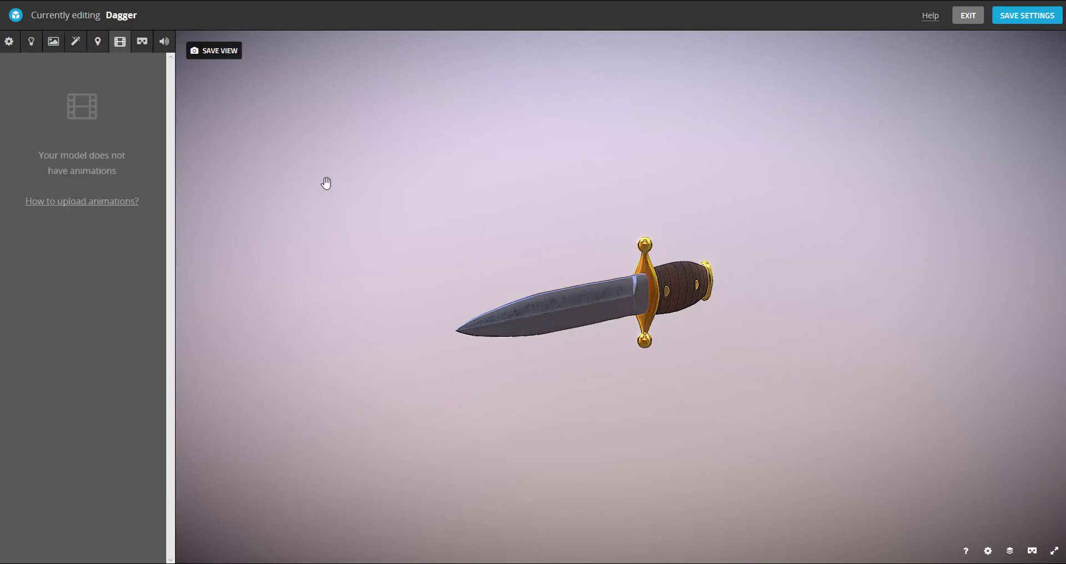
{"action": "left_click", "coordinate": [142, 41]}
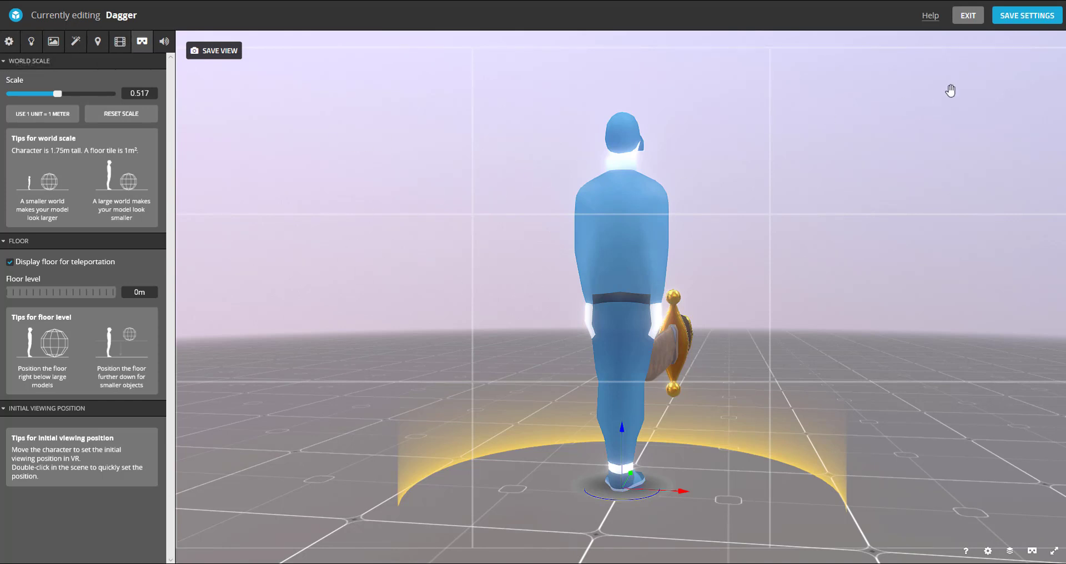
{"action": "left_click", "coordinate": [9, 41]}
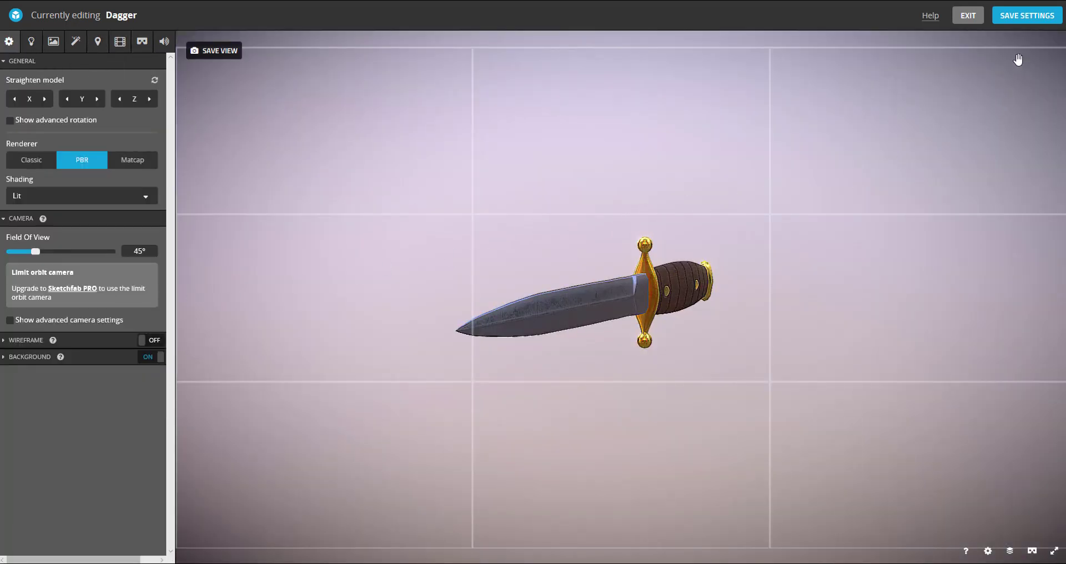
{"action": "left_click", "coordinate": [1018, 17]}
Frame a closer view of the blade and save the 3D settings again
{"action": "left_click_drag", "start_coordinate": [655, 325], "coordinate": [694, 354]}
{"action": "scroll", "coordinate": [690, 321], "scroll_direction": "up", "scroll_amount": 2}
{"action": "scroll", "coordinate": [690, 321], "scroll_direction": "up", "scroll_amount": 2}
{"action": "scroll", "coordinate": [685, 326], "scroll_direction": "down", "scroll_amount": 2}
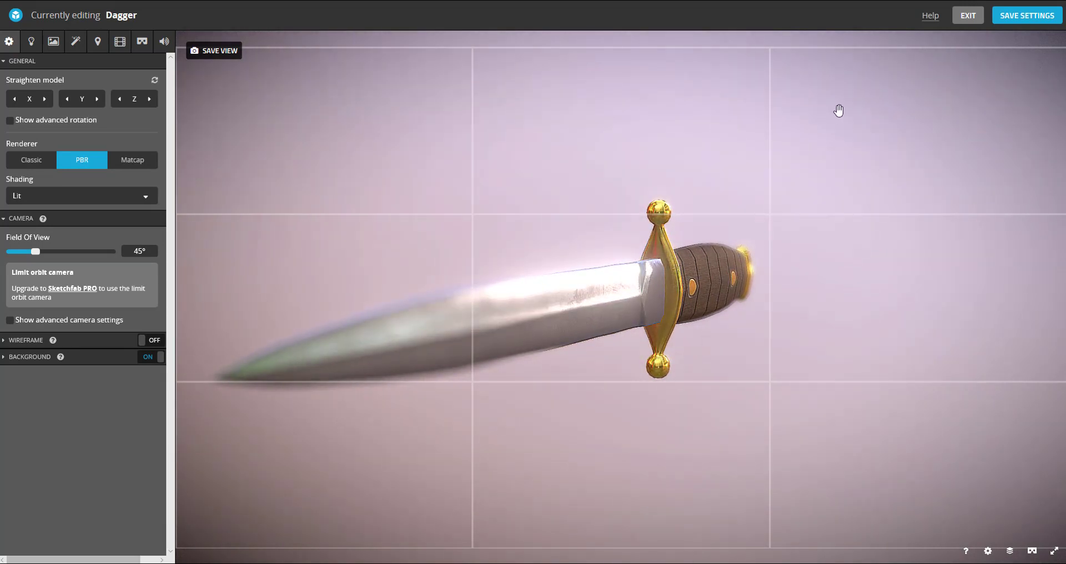
{"action": "left_click", "coordinate": [1038, 16]}
Exit the 3D editor and zoom in on a horizontal side view of the dagger
{"action": "left_click", "coordinate": [968, 16]}
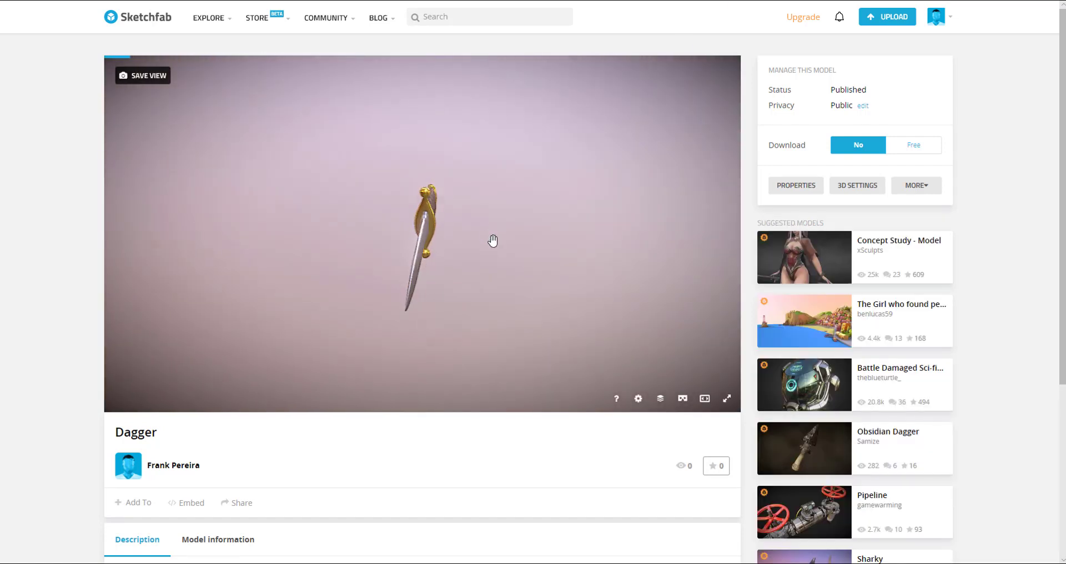
{"action": "left_click_drag", "start_coordinate": [540, 182], "coordinate": [447, 232]}
{"action": "scroll", "coordinate": [447, 233], "scroll_direction": "up", "scroll_amount": 5}
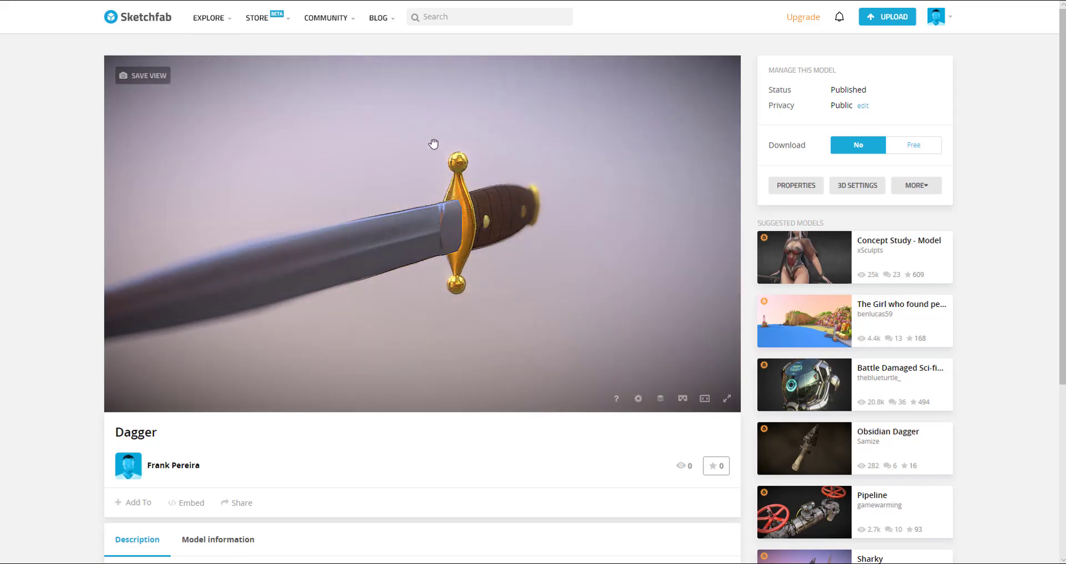
Rotate the lighting so the blade shines white, then settle on a new viewing angle
{"action": "left_click_drag", "start_coordinate": [433, 140], "coordinate": [578, 248], "text": "alt"}
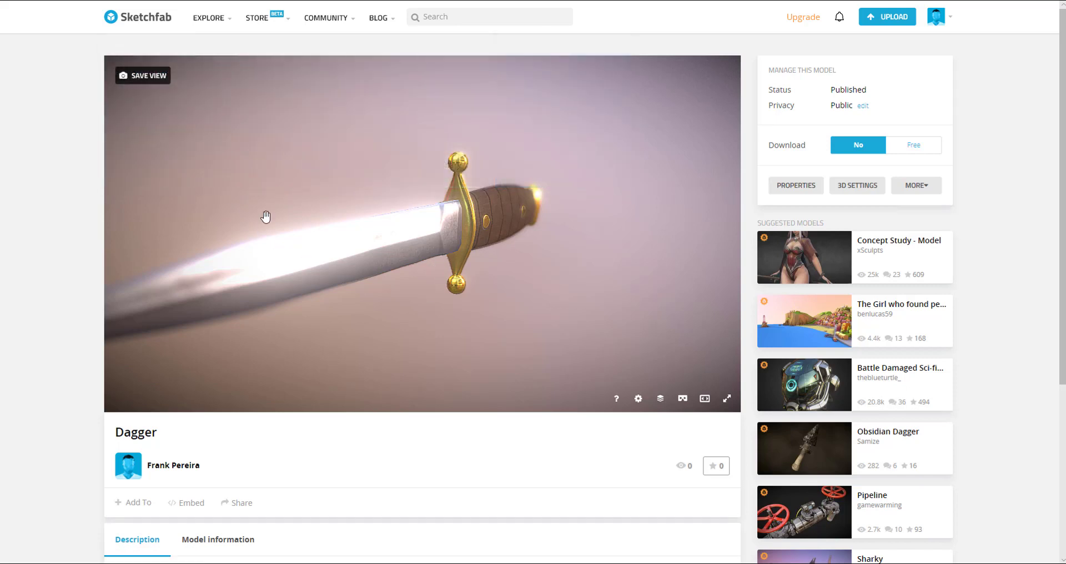
{"action": "left_click_drag", "start_coordinate": [372, 200], "coordinate": [376, 221]}
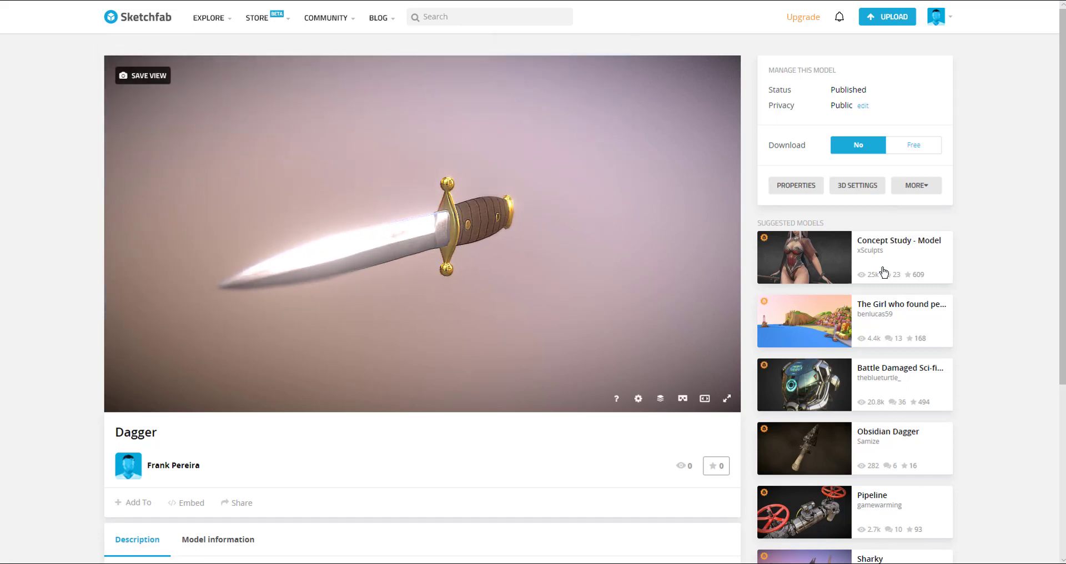
{"action": "scroll", "coordinate": [76, 325], "scroll_direction": "down", "scroll_amount": 1}
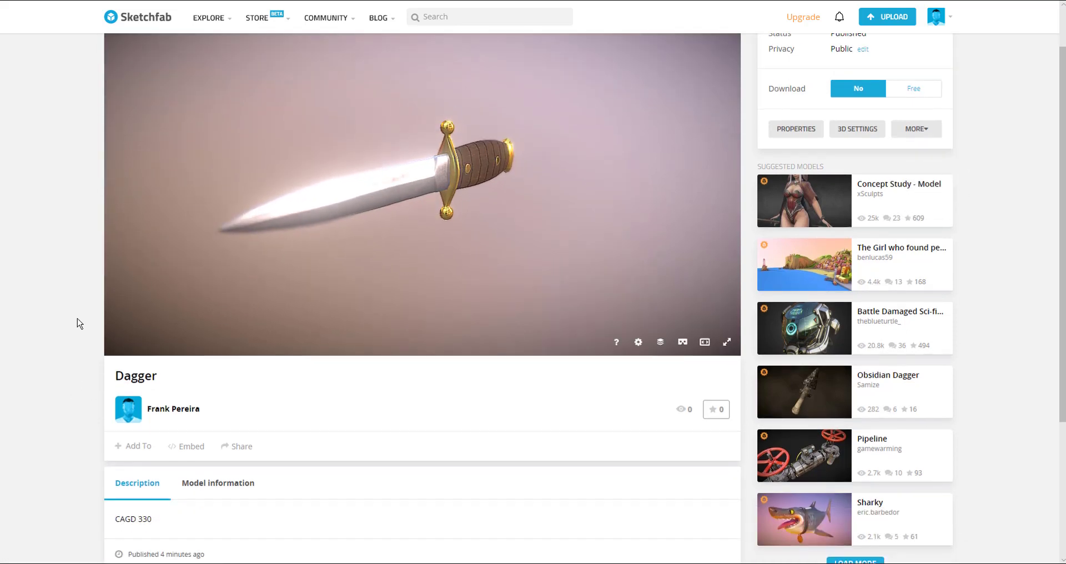
{"action": "scroll", "coordinate": [77, 321], "scroll_direction": "up", "scroll_amount": 1}
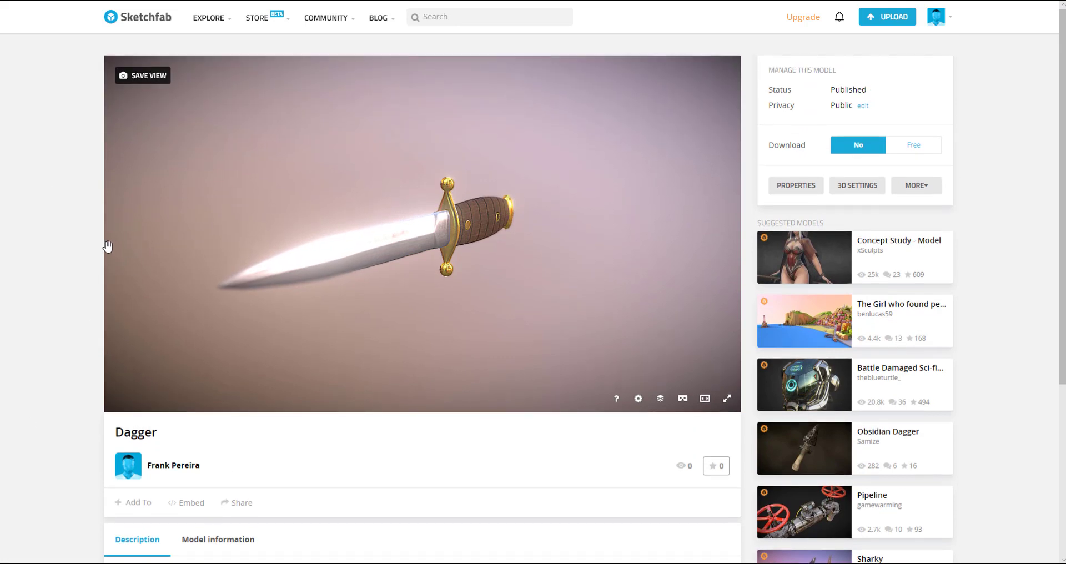
{"action": "scroll", "coordinate": [304, 473], "scroll_direction": "down", "scroll_amount": 1}
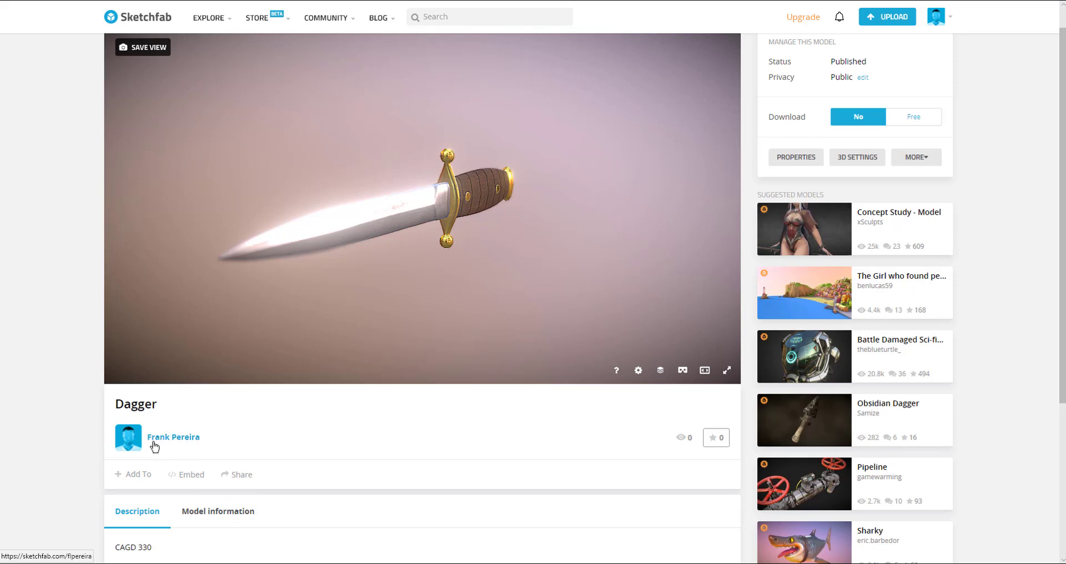
{"action": "left_click", "coordinate": [191, 475]}
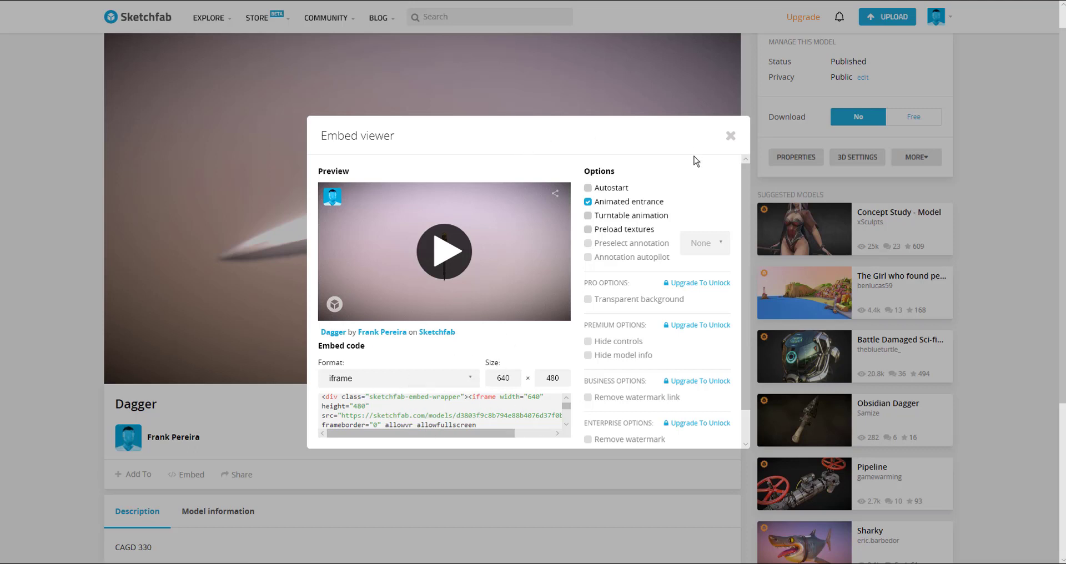
{"action": "left_click", "coordinate": [731, 134]}
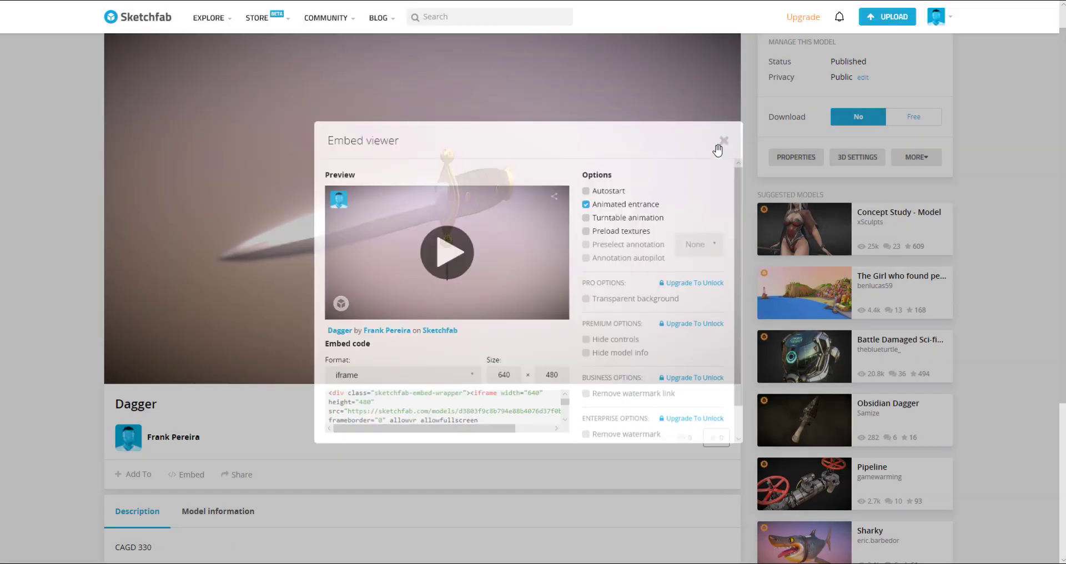
{"action": "left_click", "coordinate": [237, 475]}
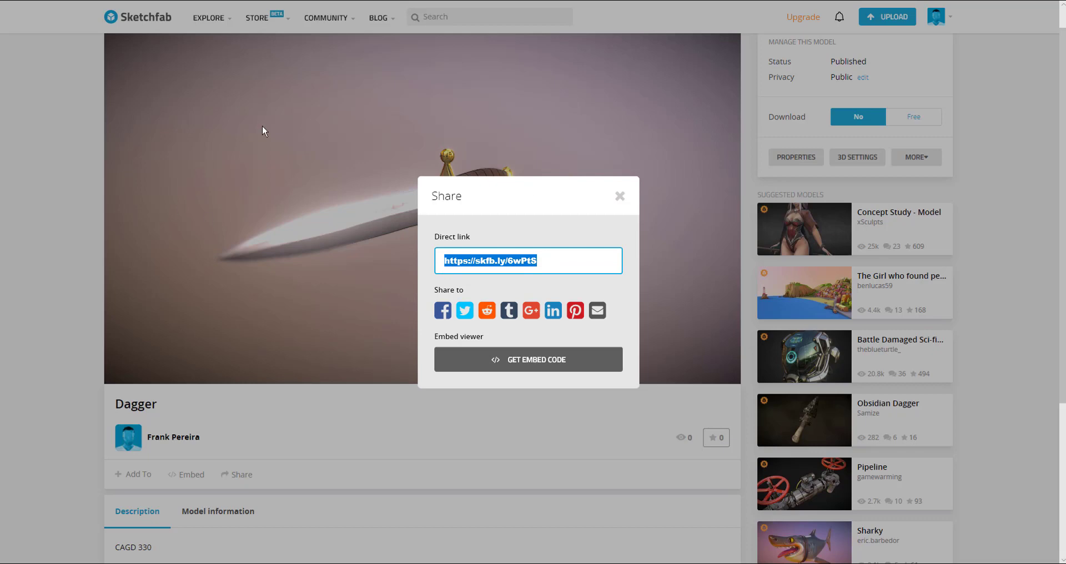
{"action": "left_click", "coordinate": [530, 360]}
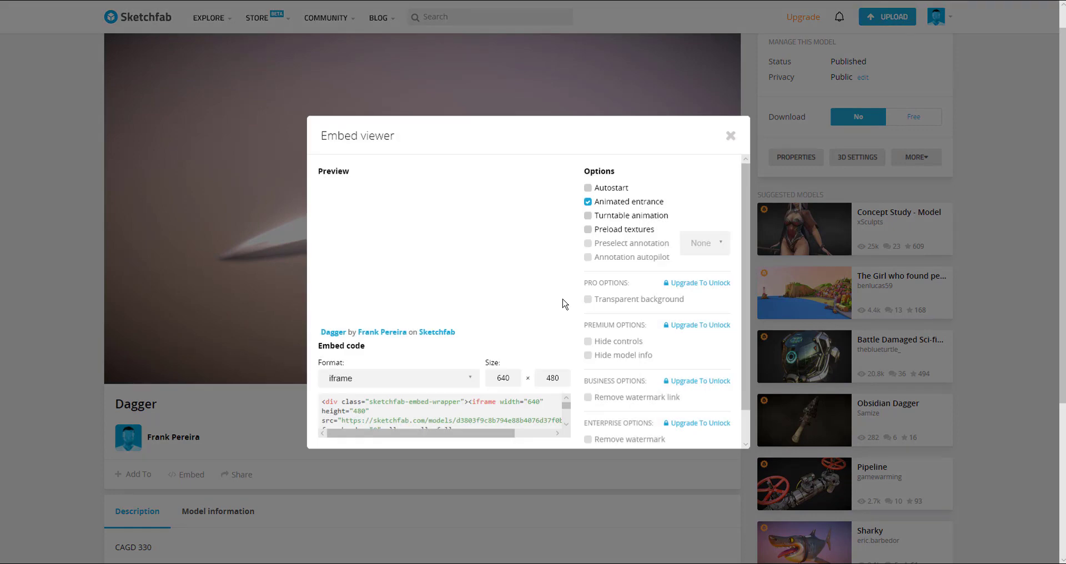
{"action": "left_click", "coordinate": [730, 135]}
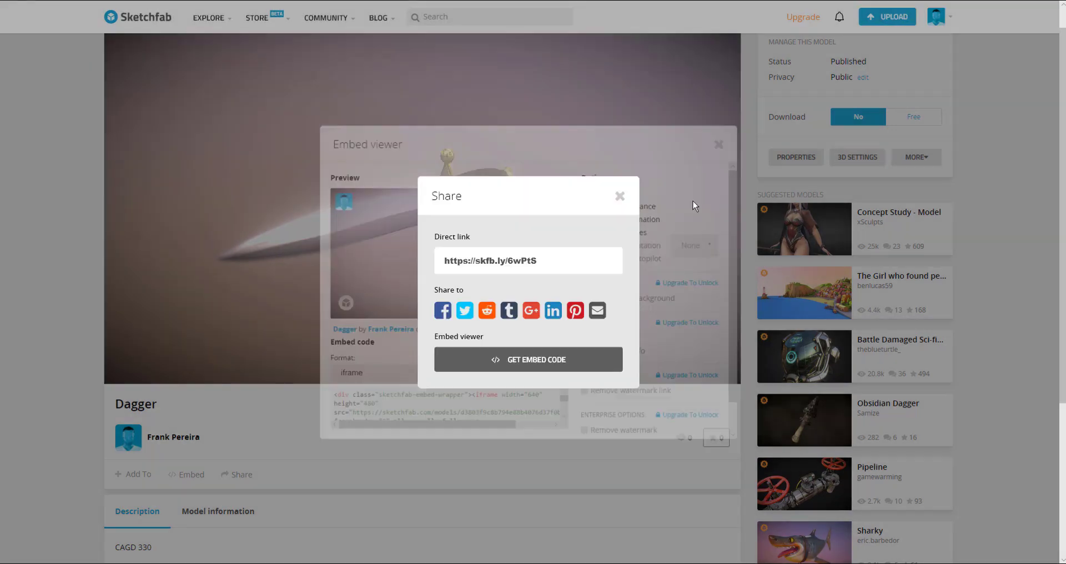